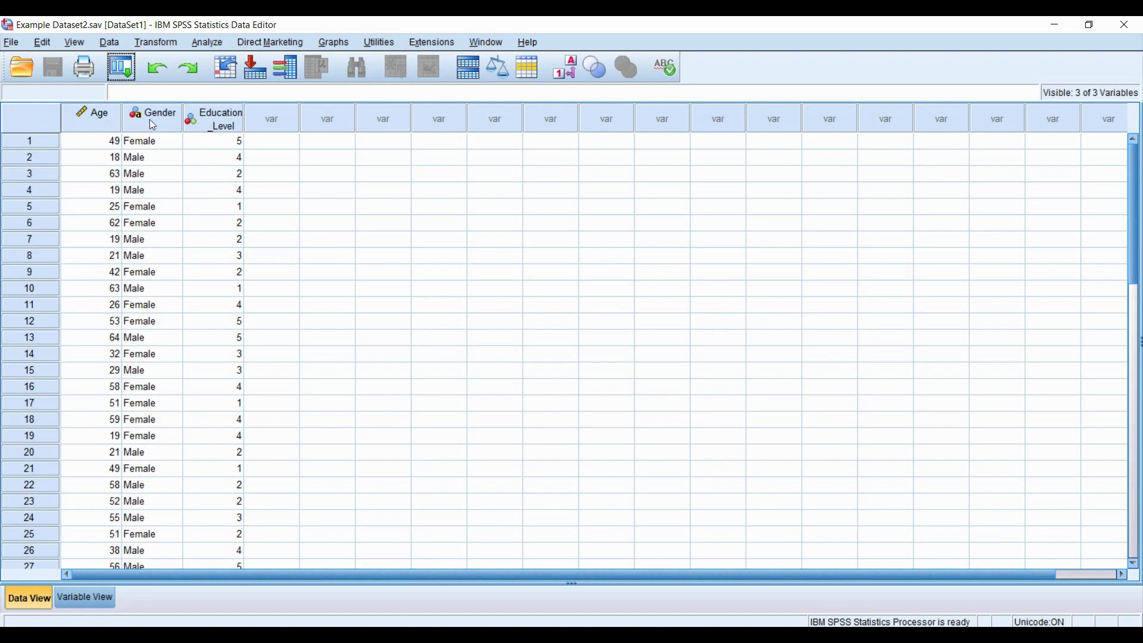
Run Frequencies on Age, producing statistics for 40 valid cases and a full age frequency table
mouse_move(210, 122)
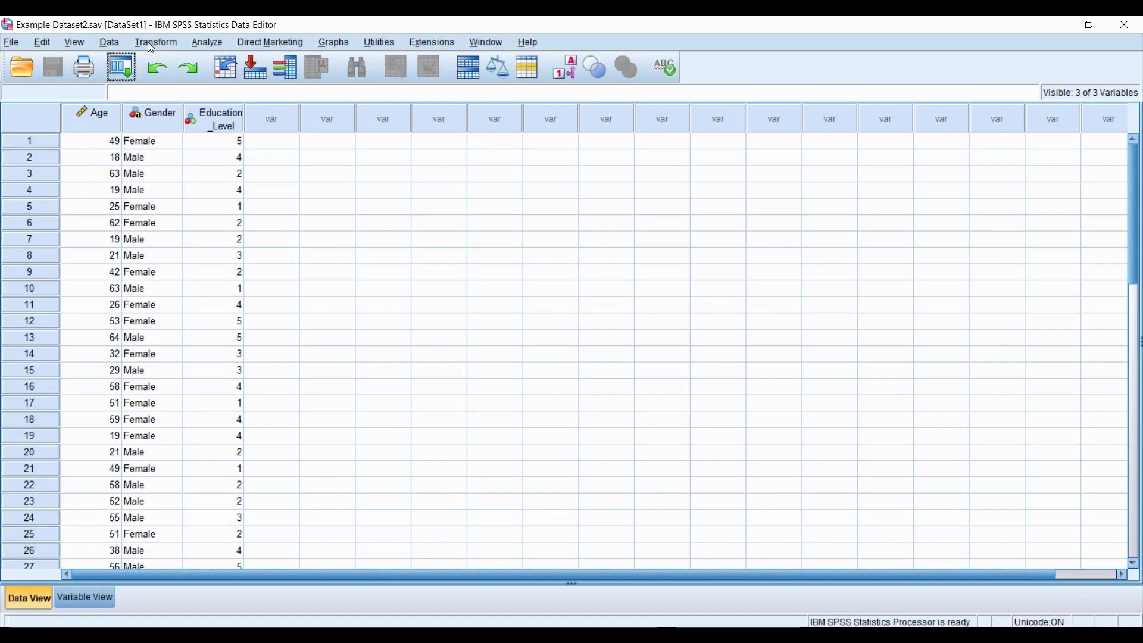
click(202, 42)
mouse_move(249, 75)
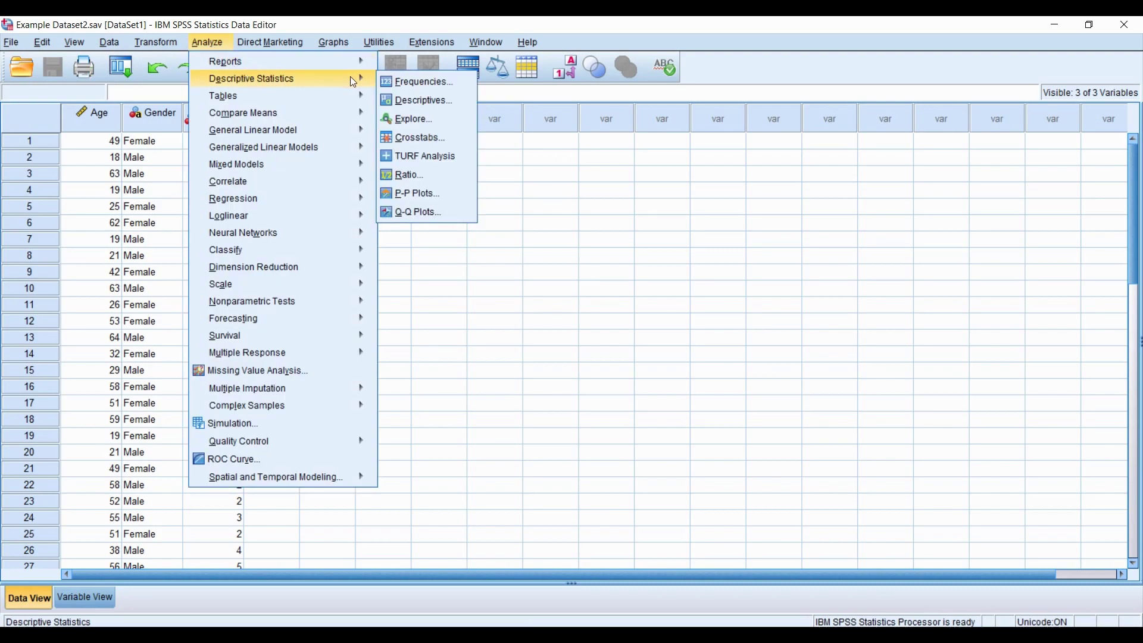
click(400, 81)
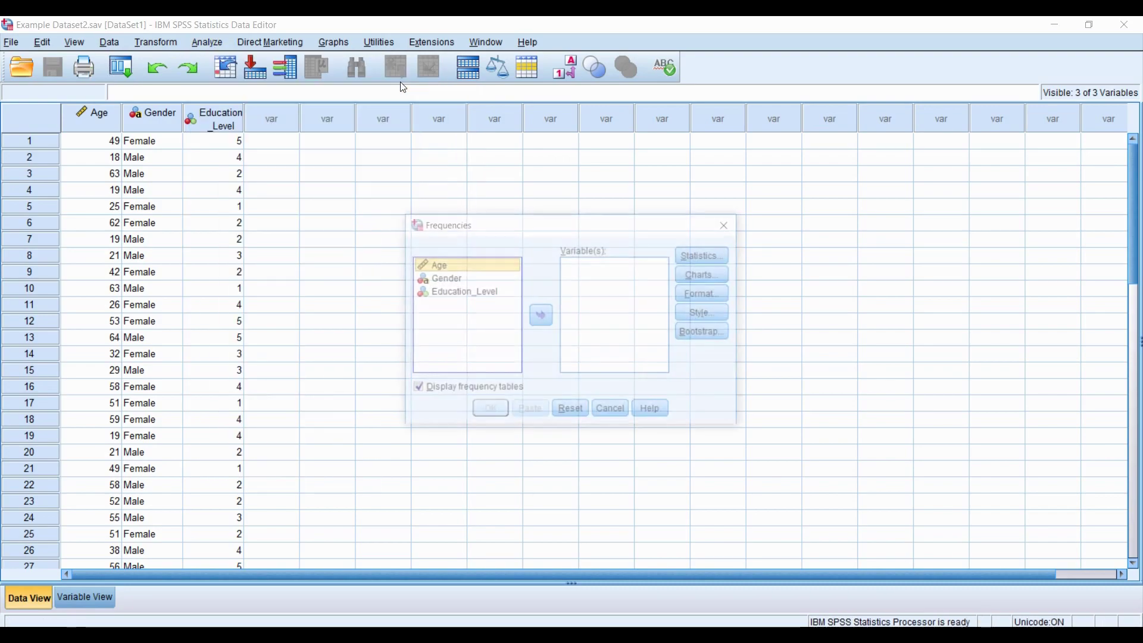
click(542, 316)
click(491, 411)
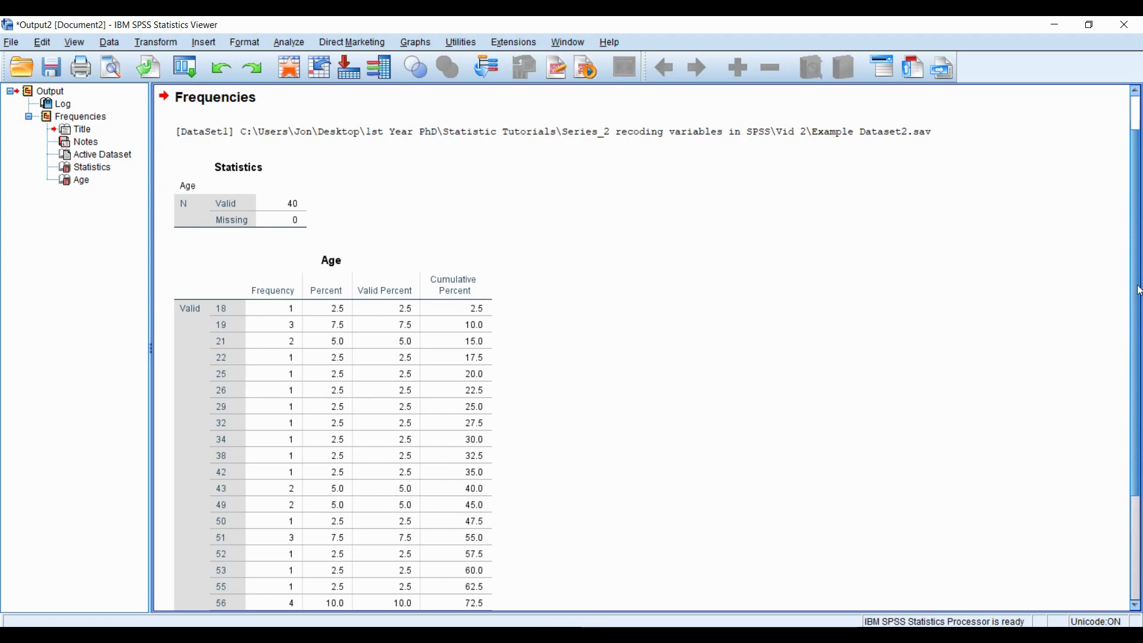
Scroll through the complete Age frequency table, then bring up the PowerPoint age-group slide
scroll(1136, 311, down, 1)
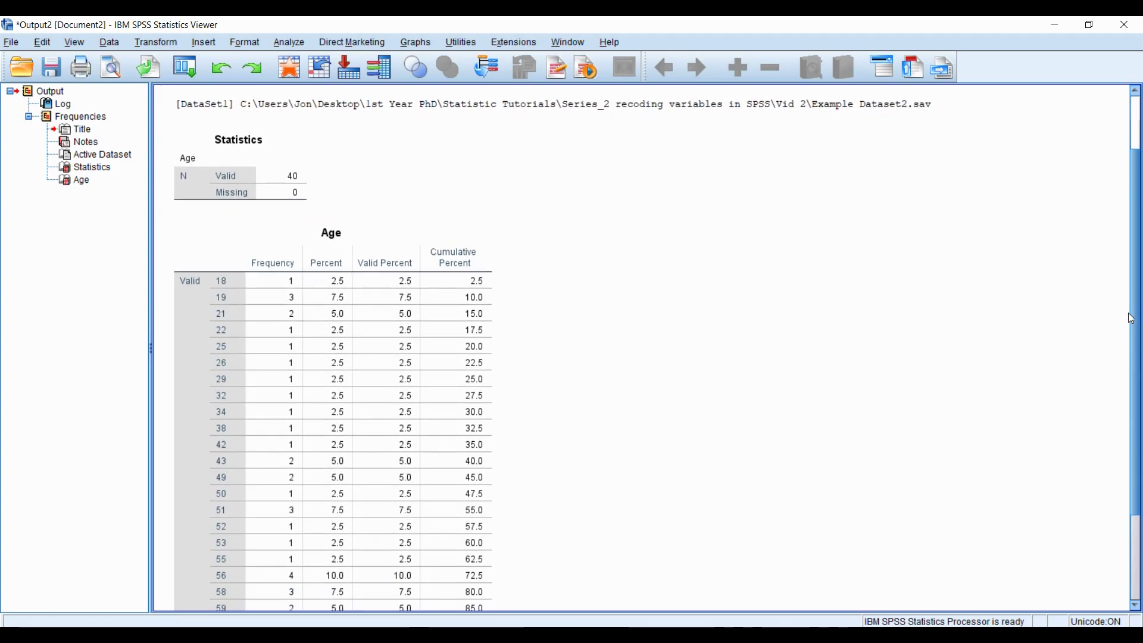
drag(1137, 318, 1128, 398)
click(399, 223)
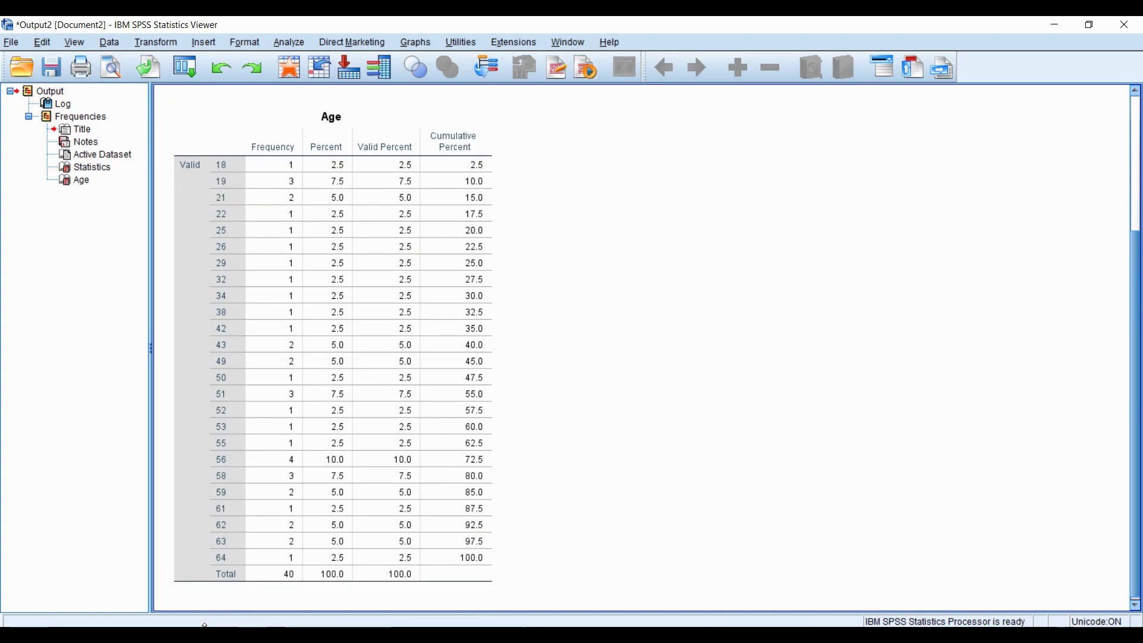
click(575, 444)
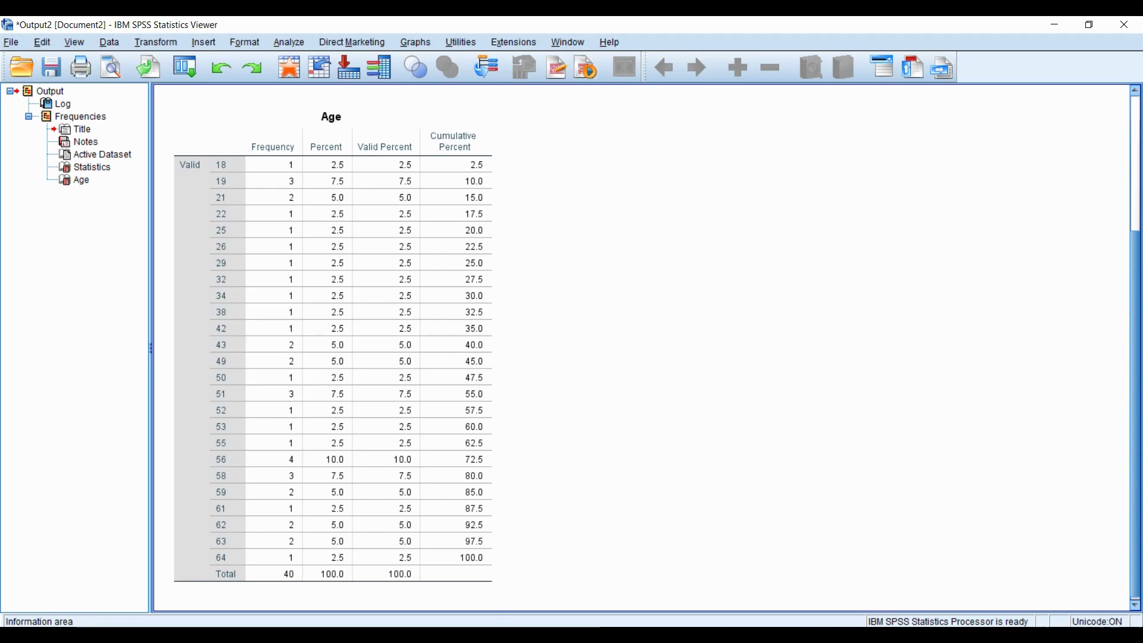
key(alt+Tab)
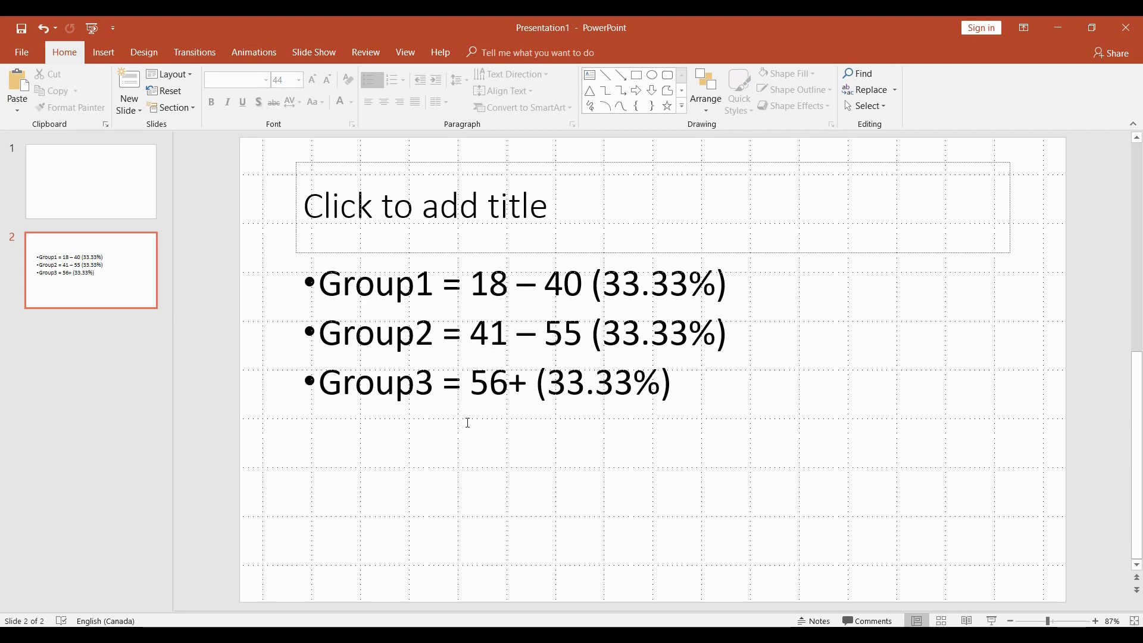
Minimize the PowerPoint age-group slide to get back to the Age frequency output
click(1058, 28)
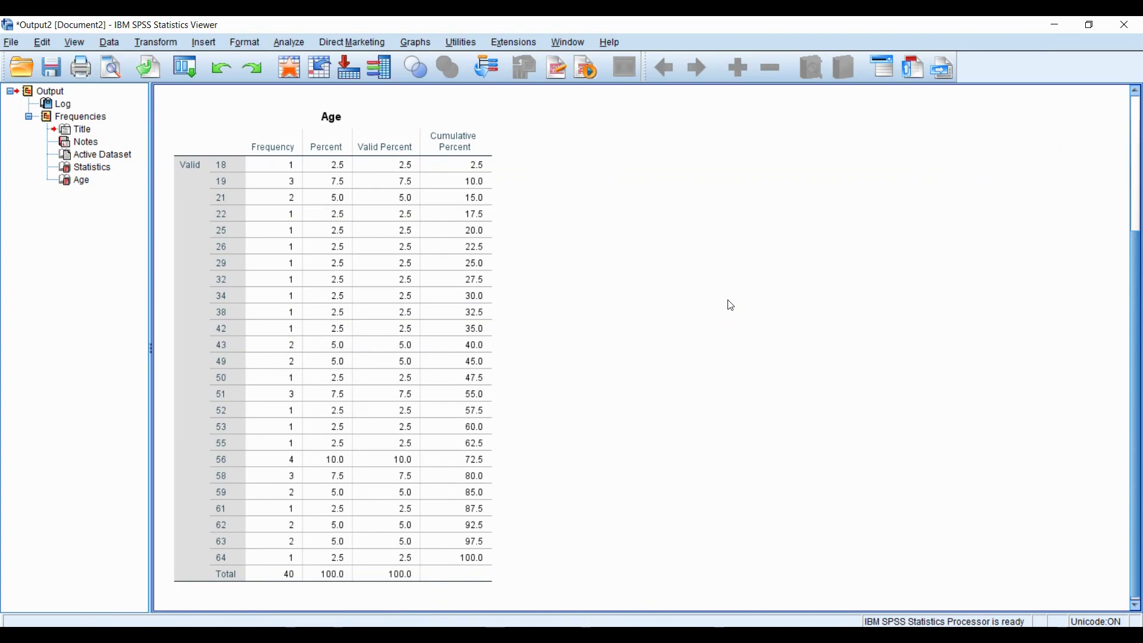
Close the Output Viewer without saving to return to the Data Editor
click(1129, 27)
click(556, 350)
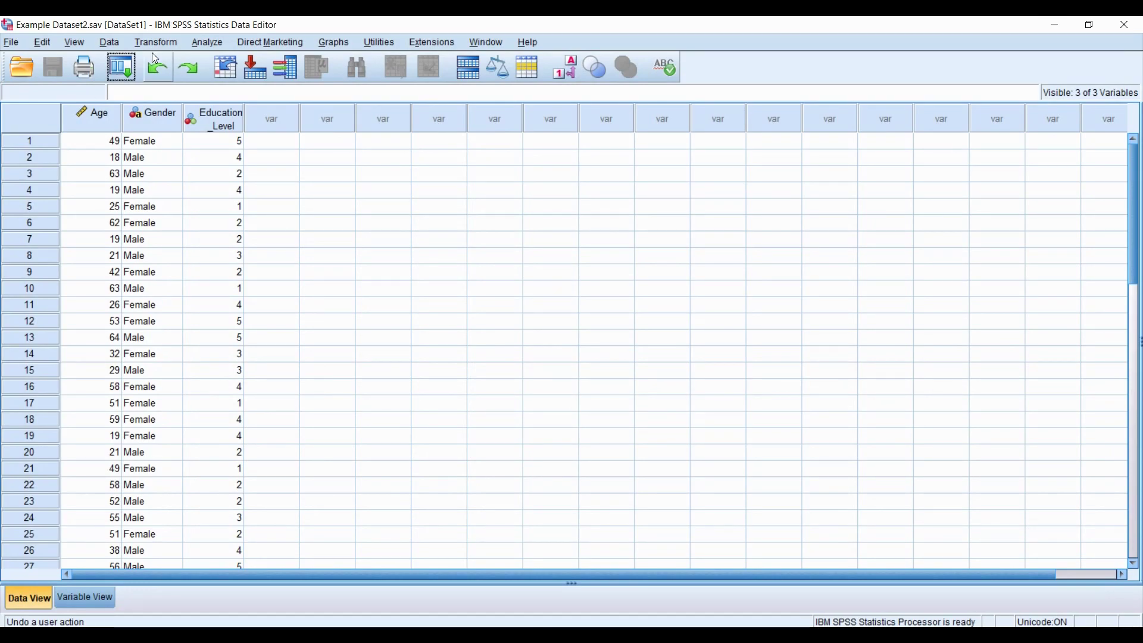
click(157, 44)
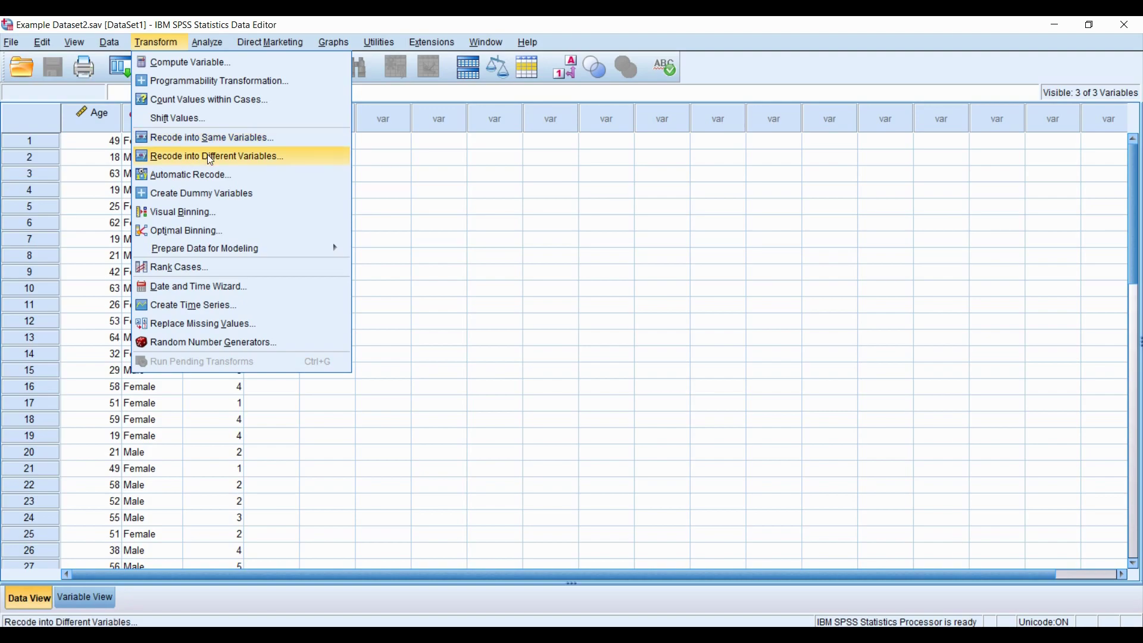
Insert a new empty variable before the Gender column
click(103, 160)
click(141, 120)
right_click(141, 120)
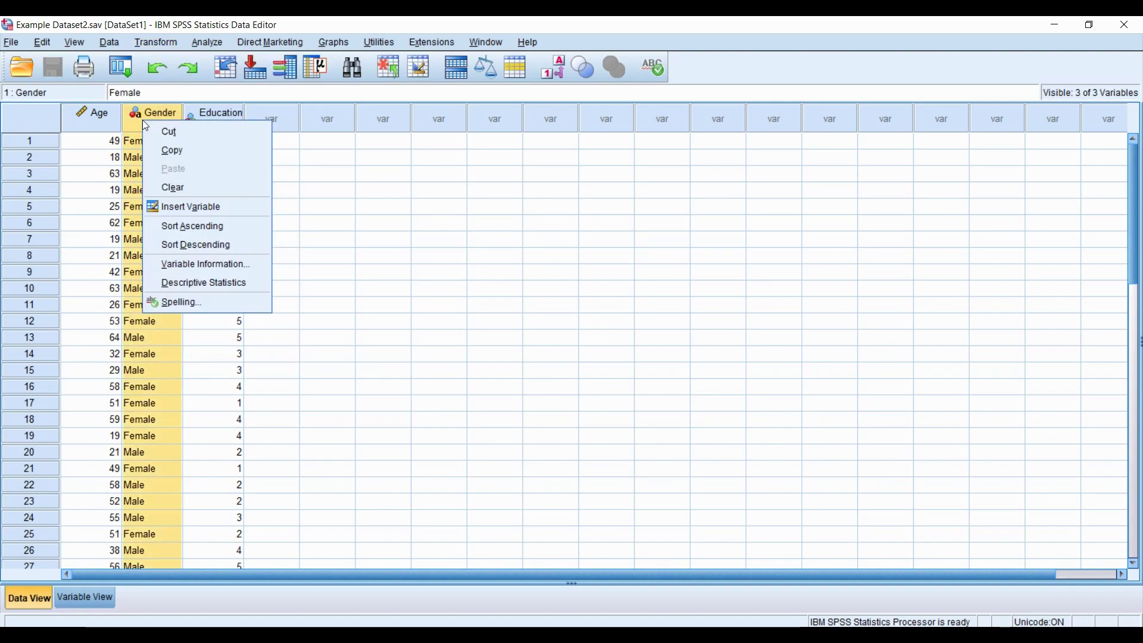
click(169, 209)
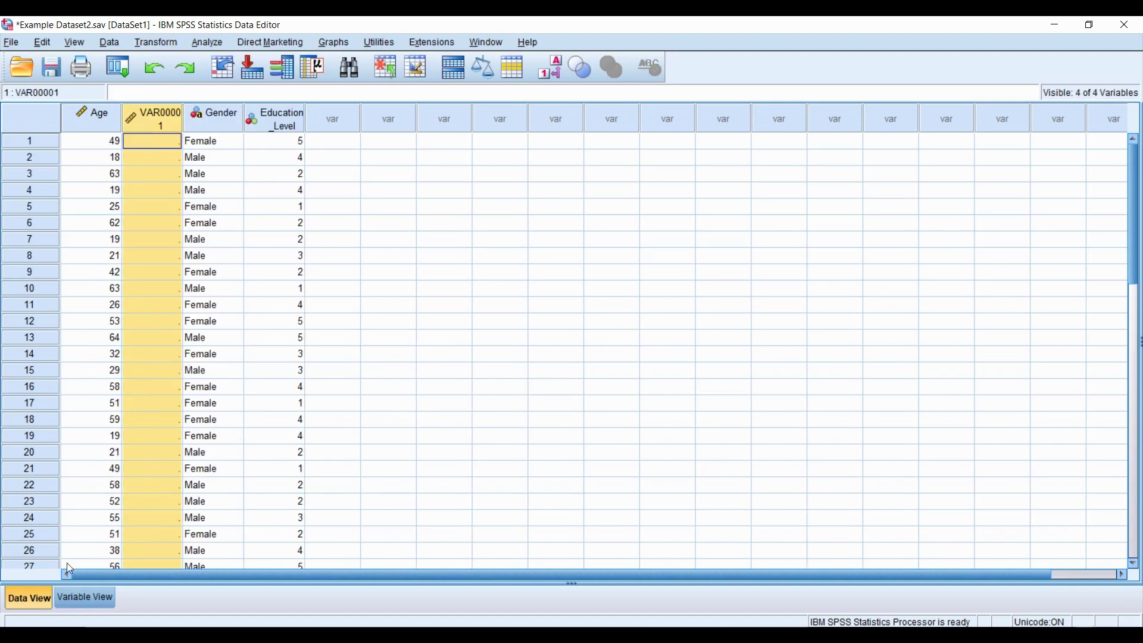
Rename the new variable from VAR00001 to Age_recoded in Variable View and copy the name
click(85, 598)
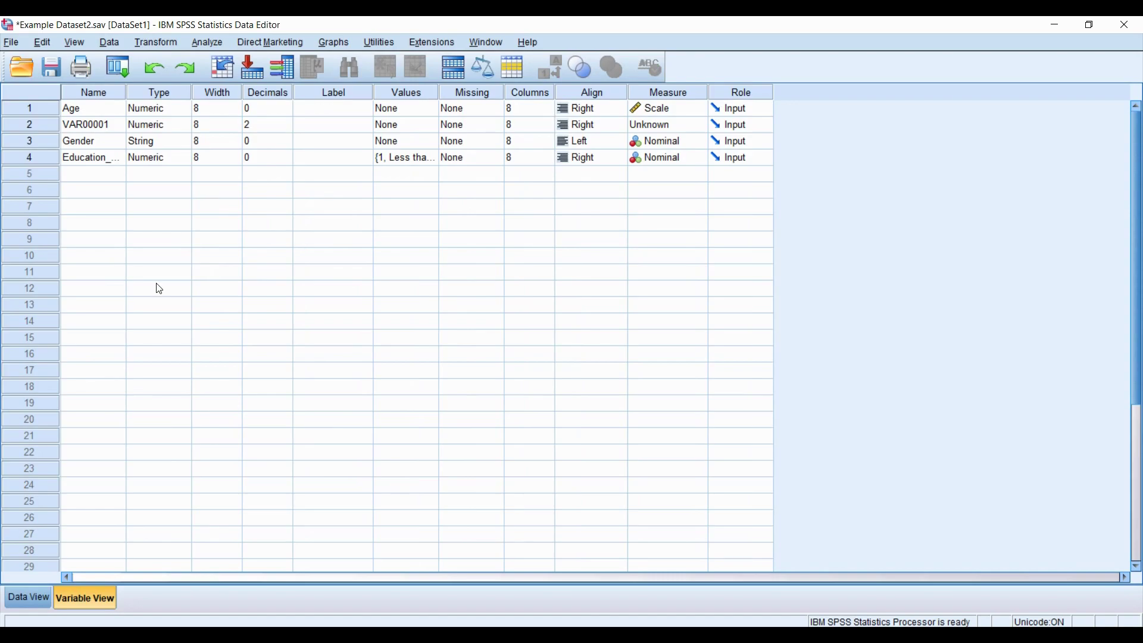
click(113, 124)
key(BackSpace)
key(BackSpace)
key(BackSpace)
key(BackSpace)
key(BackSpace)
key(BackSpace)
key(BackSpace)
key(BackSpace)
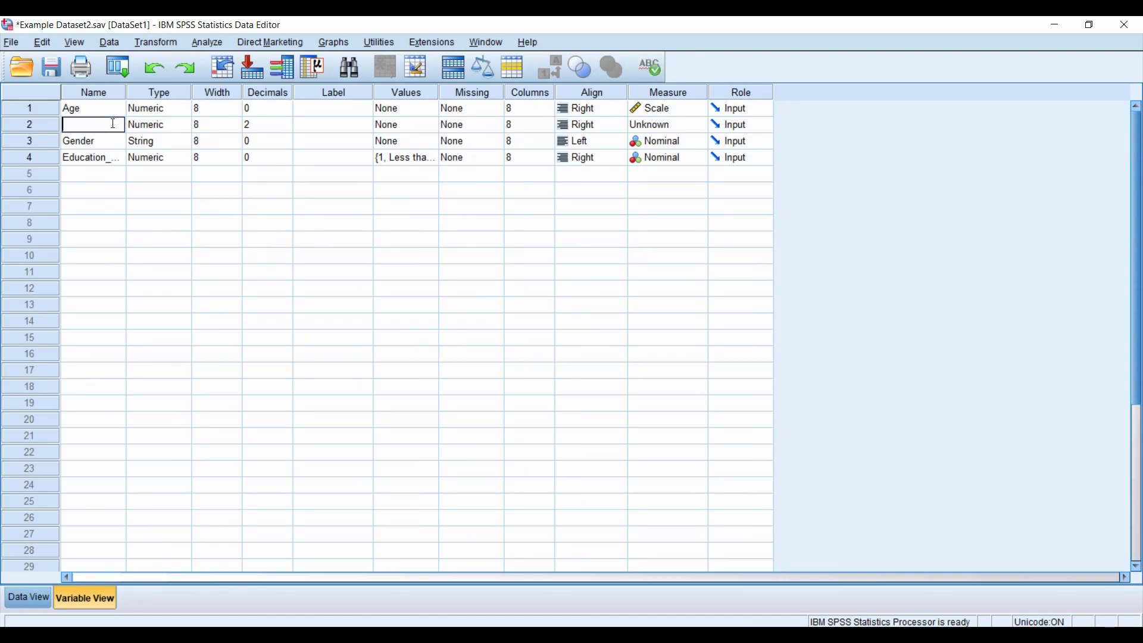
text(A)
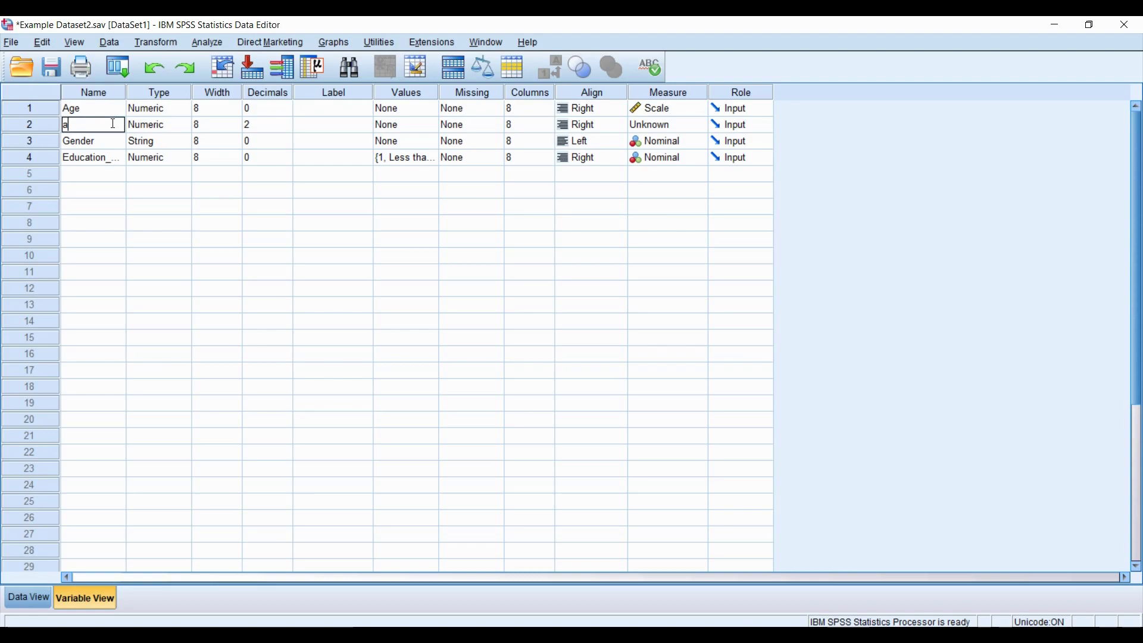
text(ge_rec)
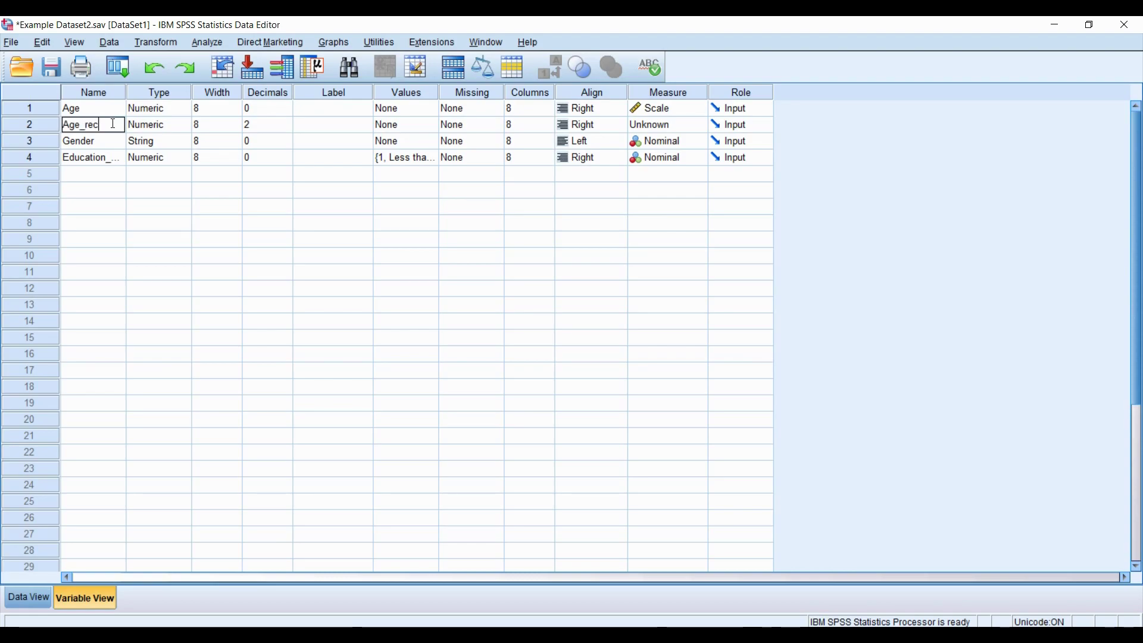
text(oded)
drag(121, 125, 65, 125)
right_click(70, 127)
click(100, 195)
click(24, 598)
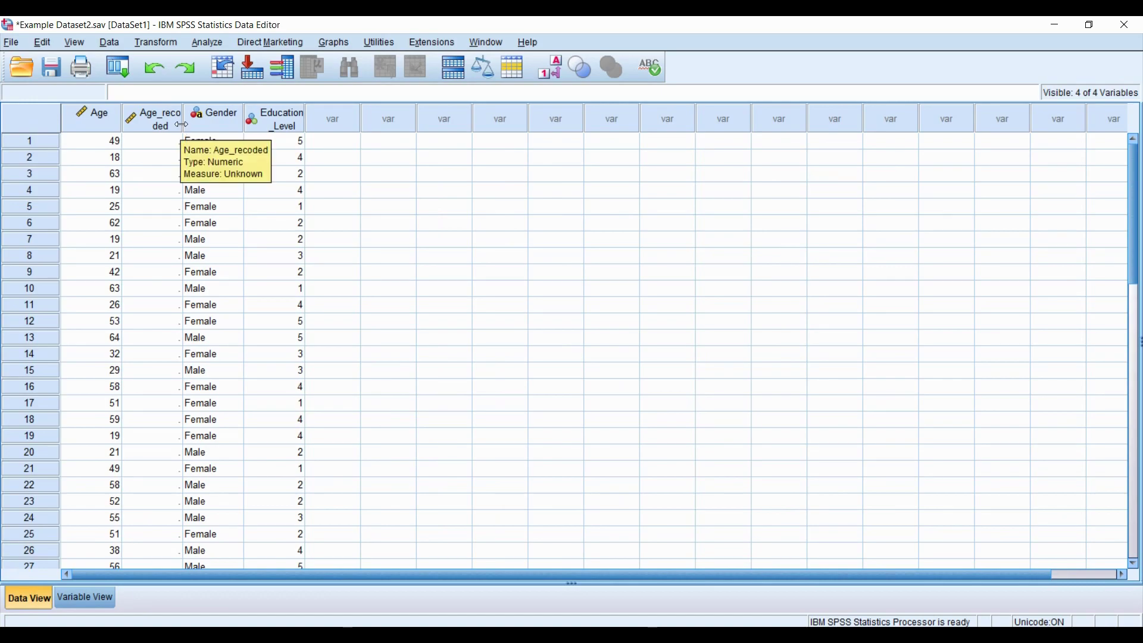
Widen the Age_recoded and Education_Level columns so their full names show
drag(182, 126, 203, 127)
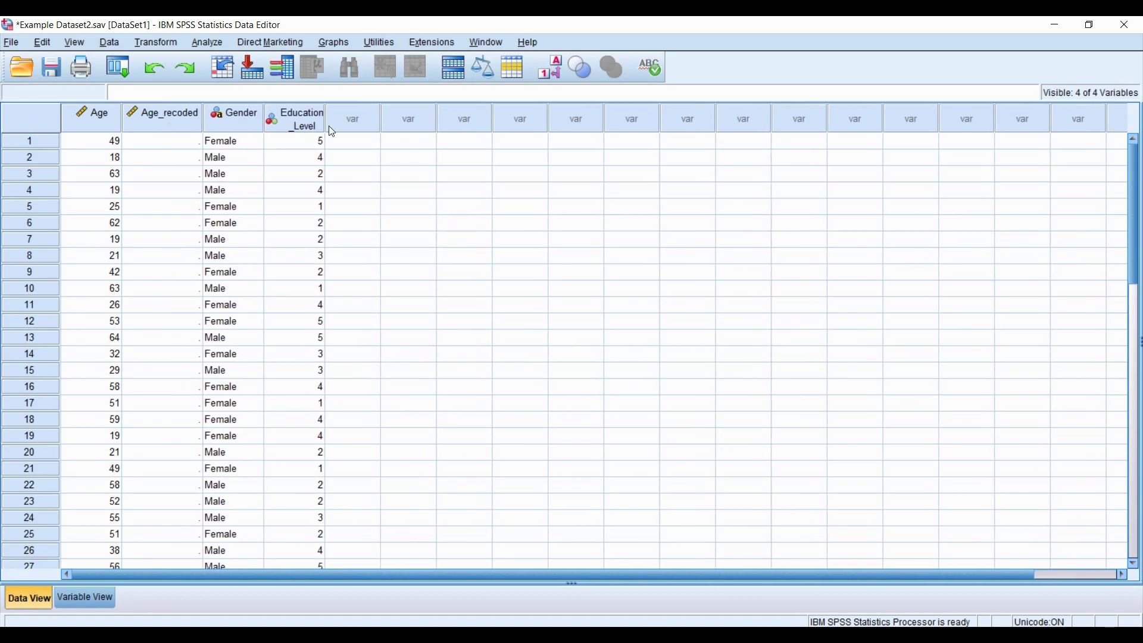
drag(325, 122, 353, 126)
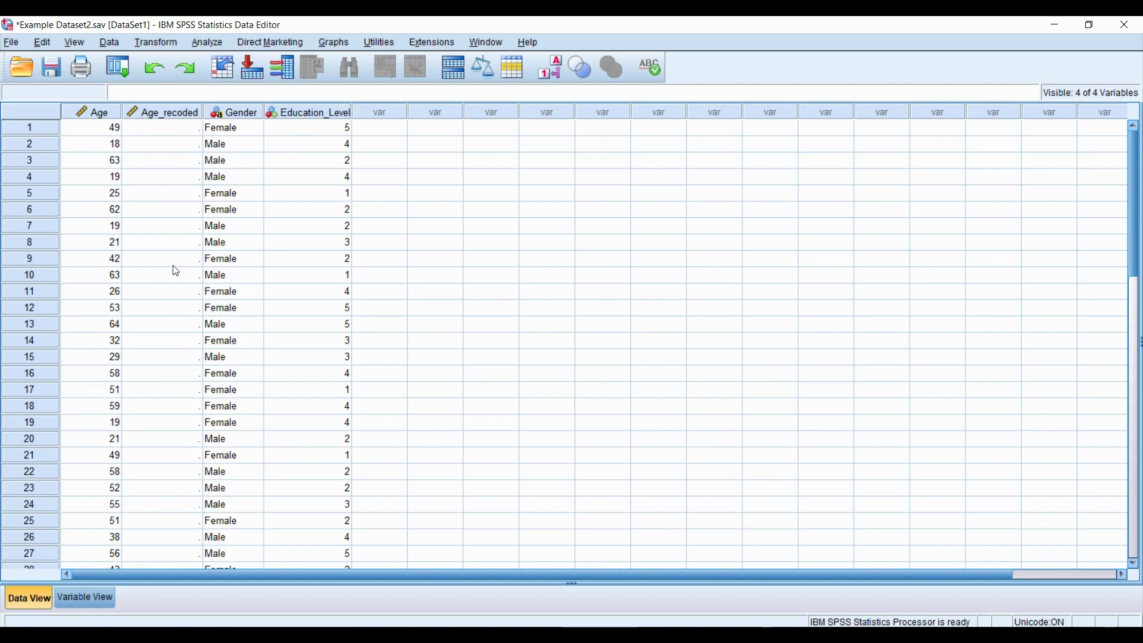
Set Recode into Different Variables to map Age to output variable Age_recoded
click(152, 43)
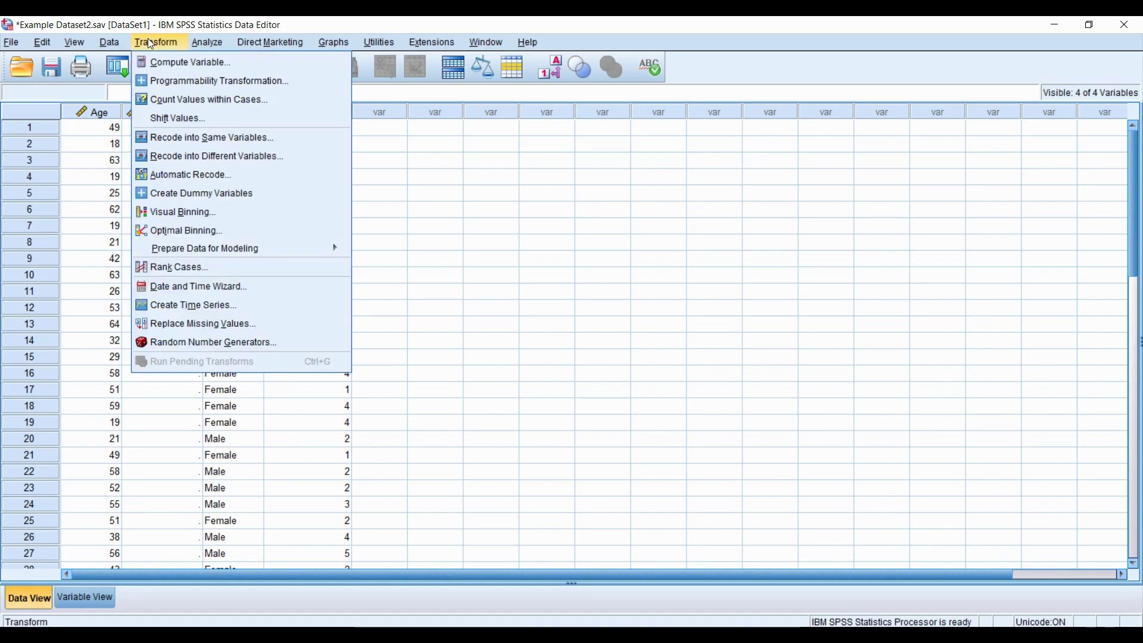
click(180, 156)
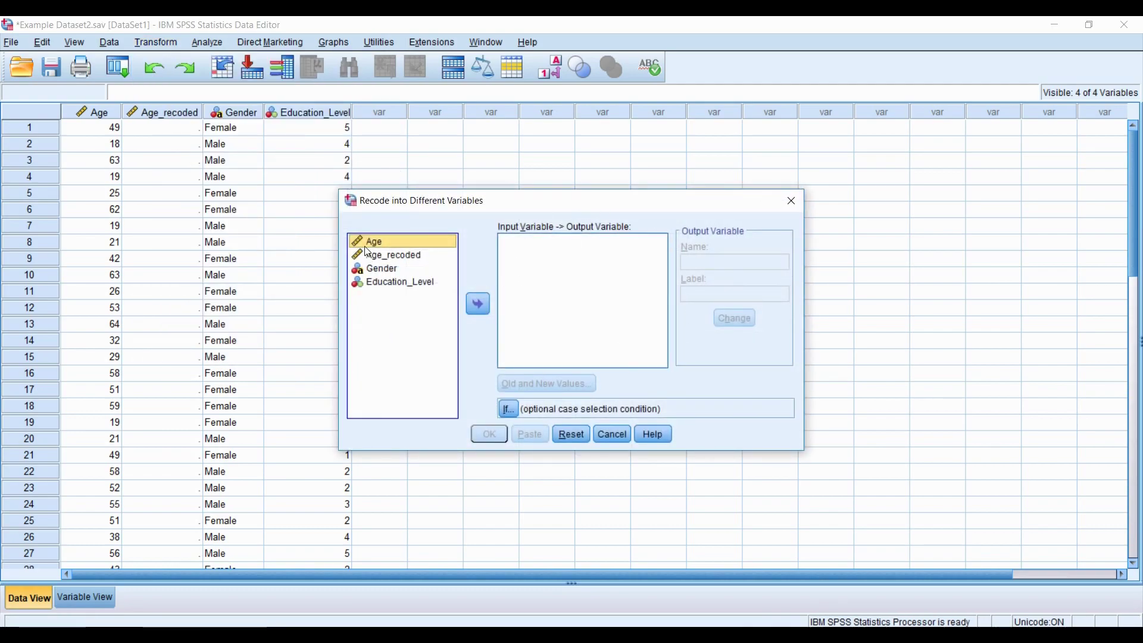
click(476, 309)
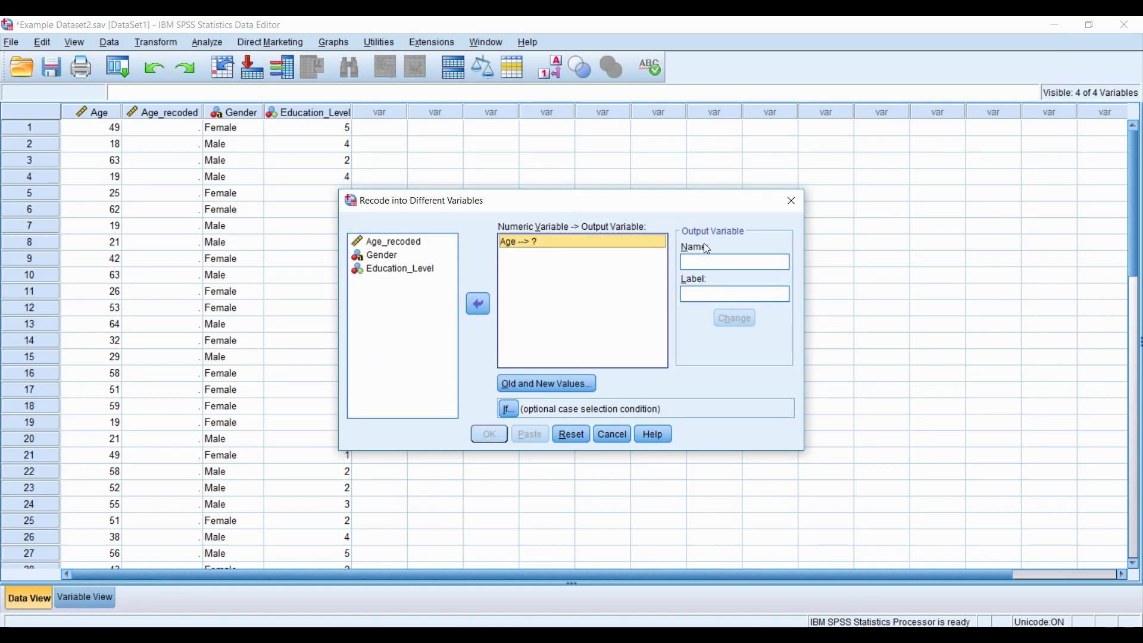
click(708, 260)
text(Age_recoded)
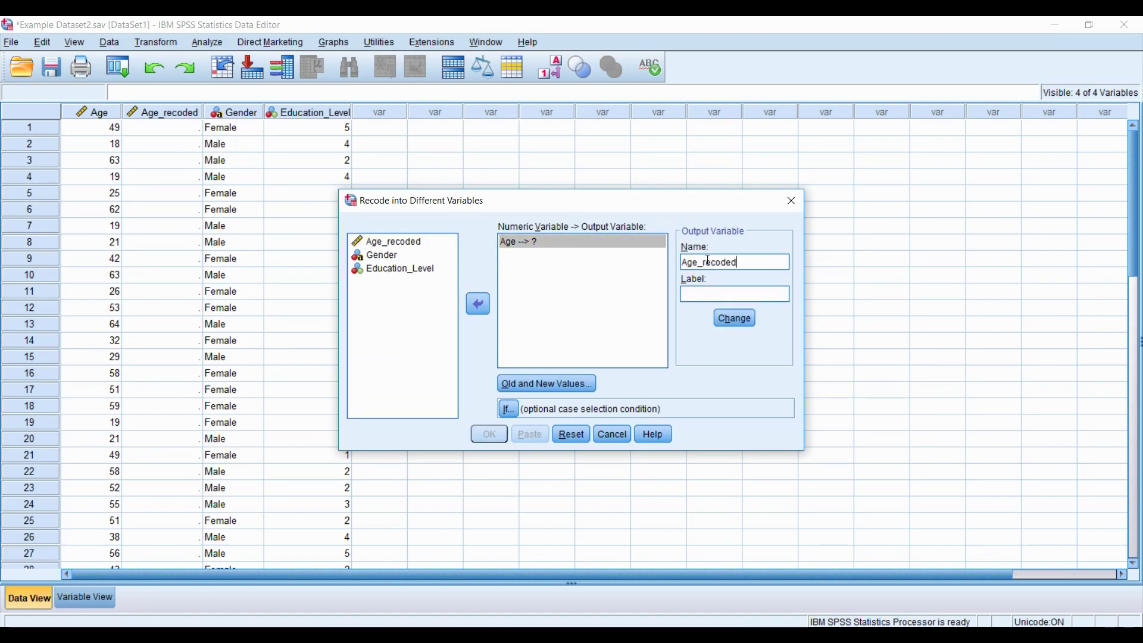
click(724, 318)
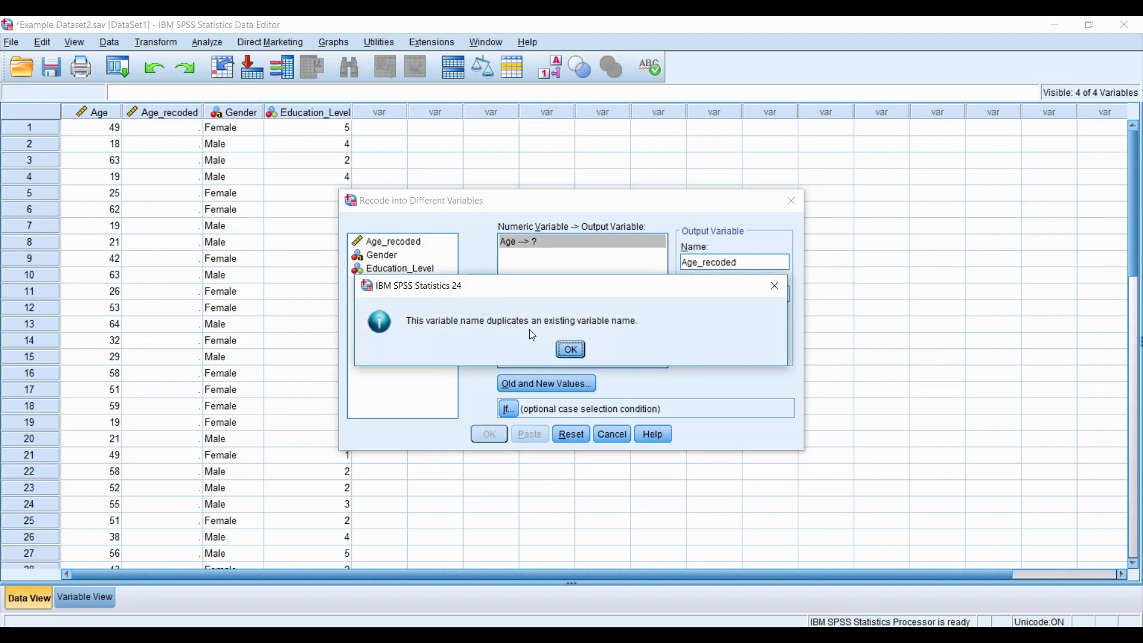
click(573, 352)
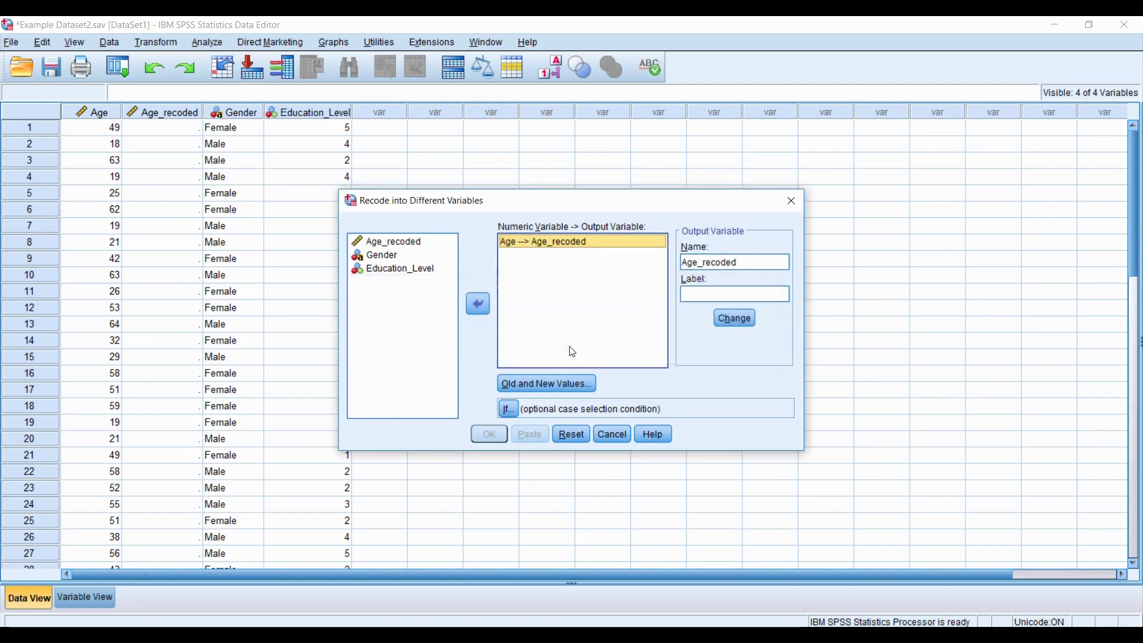
click(541, 385)
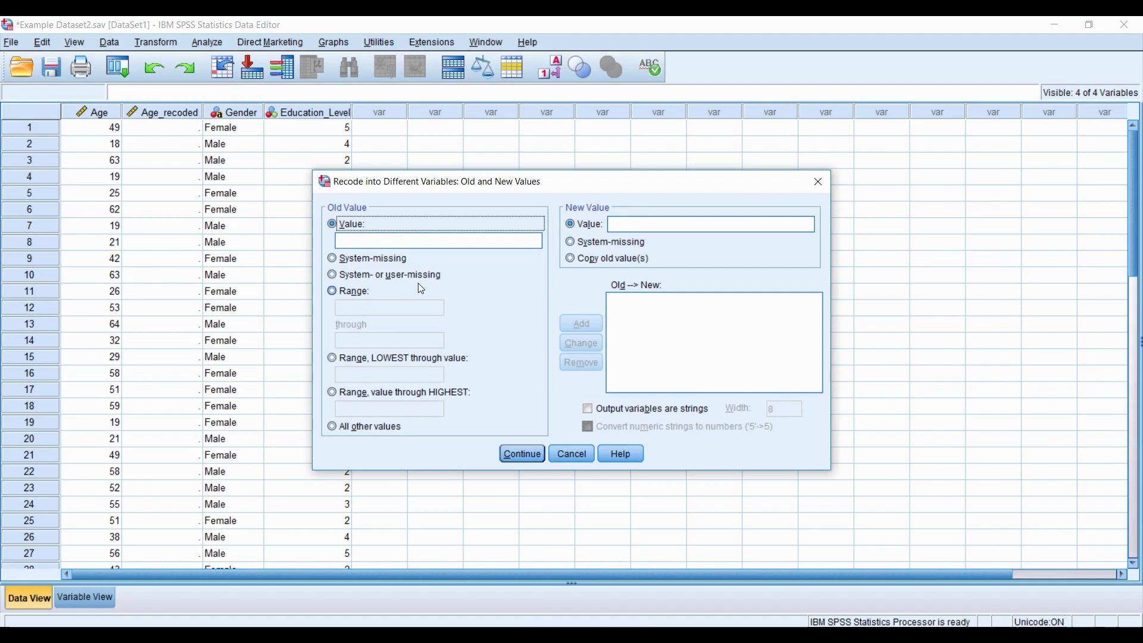
Add the first recode rule: range 18 thru 40 → 1
click(332, 291)
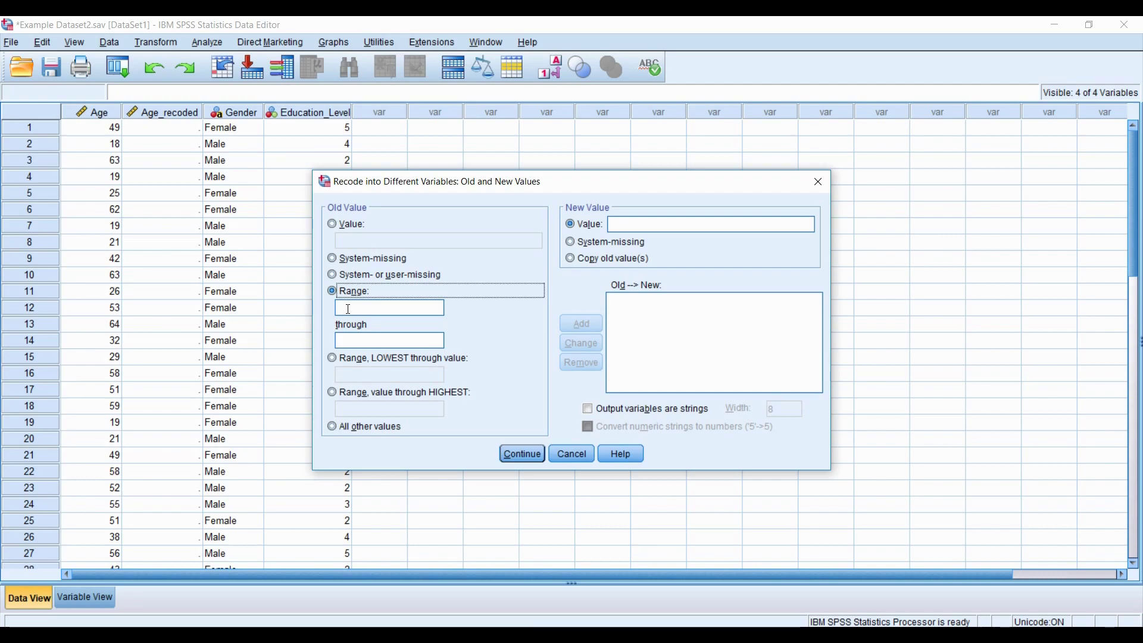
click(348, 308)
text(18)
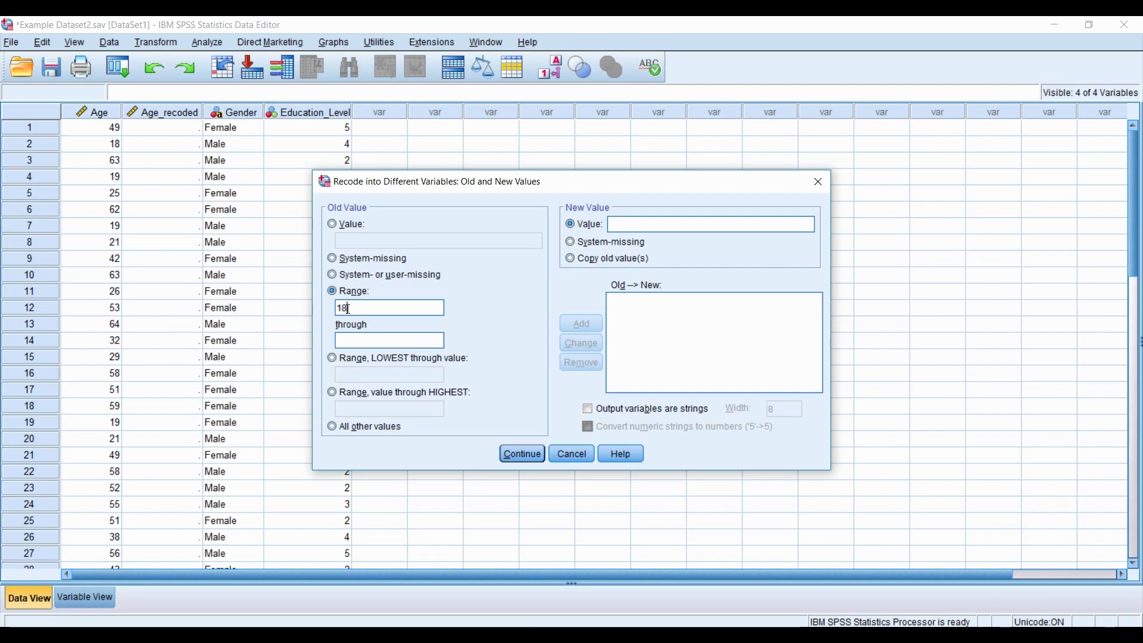
click(350, 340)
text(40)
click(624, 221)
text(1)
click(576, 325)
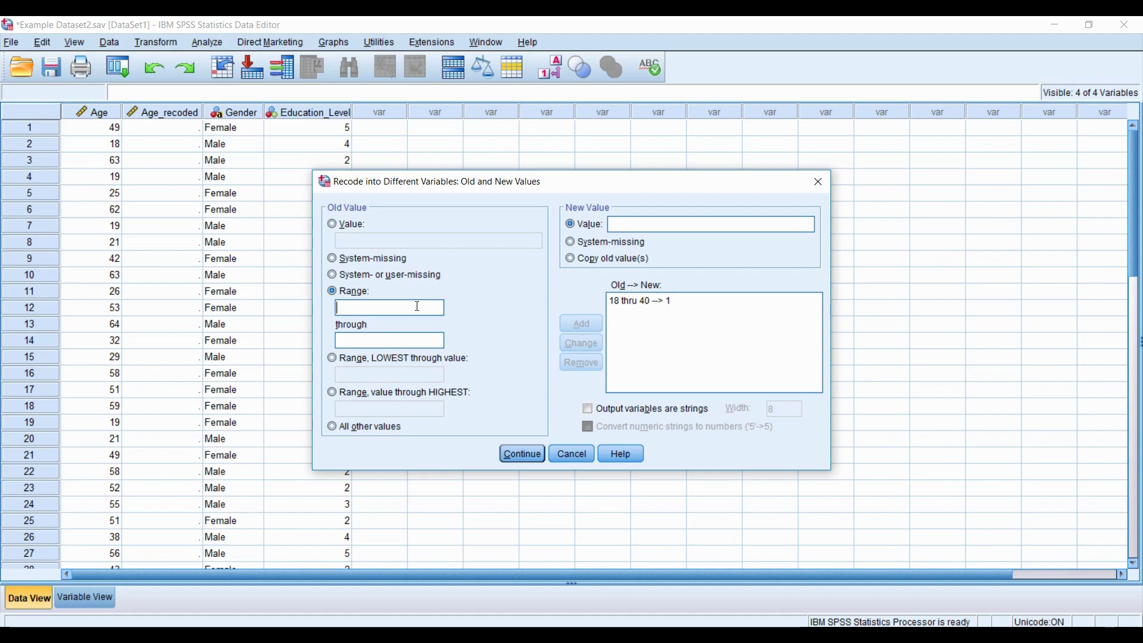
Add the rule 41 thru 55 → 2, then bring up the age-group slide
text(41)
text(55)
click(633, 229)
text(2)
click(586, 328)
key(alt+Tab)
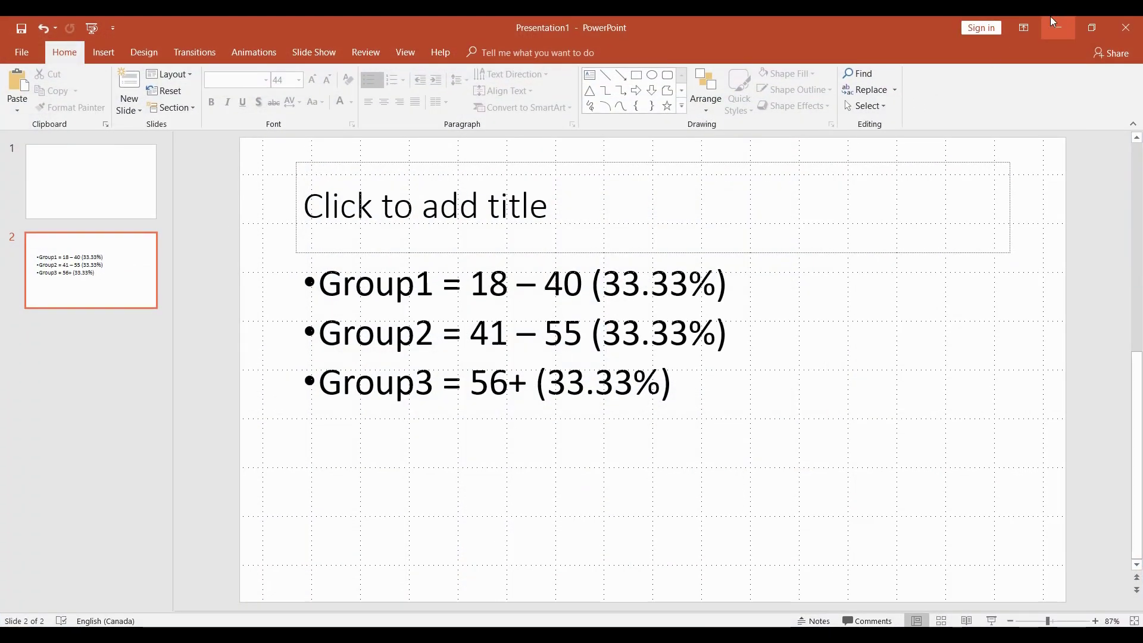
Back in SPSS, add the third recode rule: 56 thru Highest → 3
click(1059, 24)
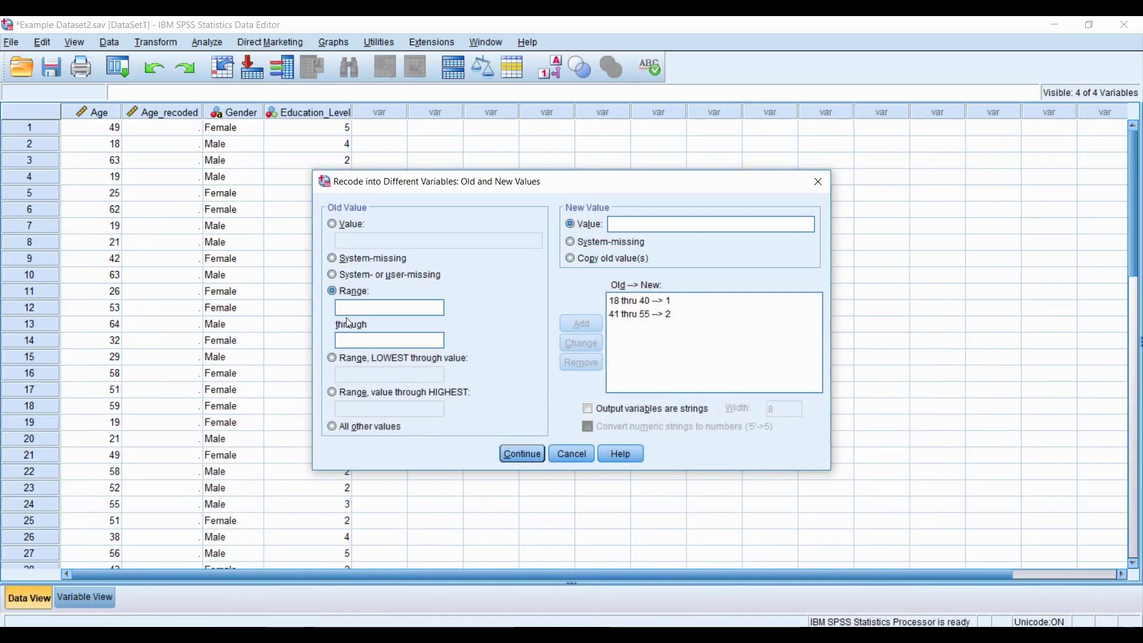
click(332, 395)
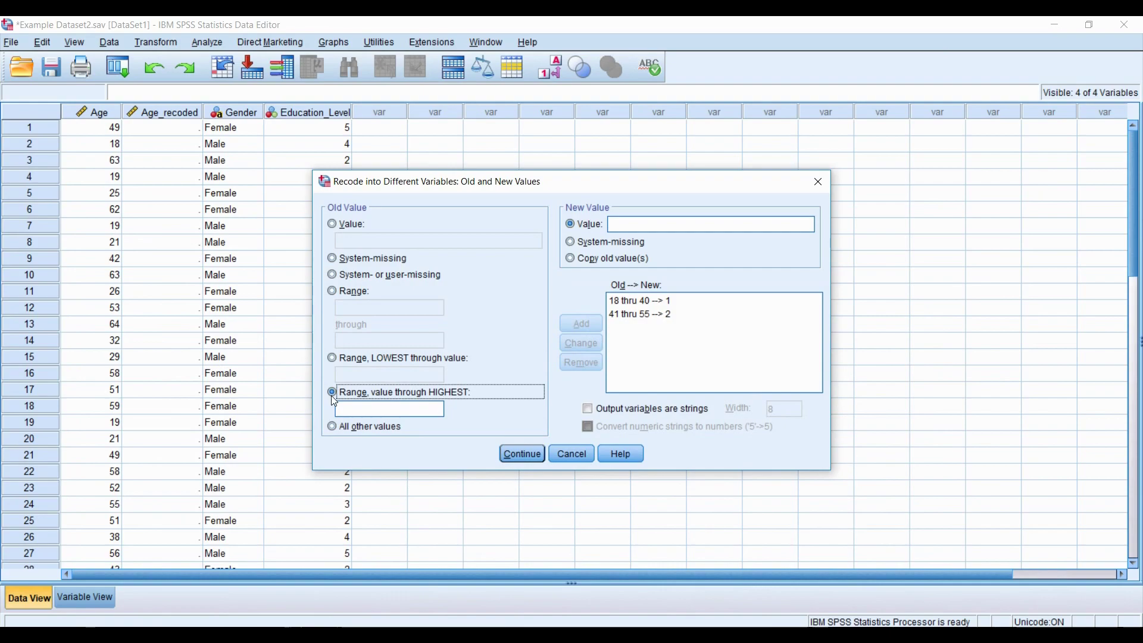
click(378, 411)
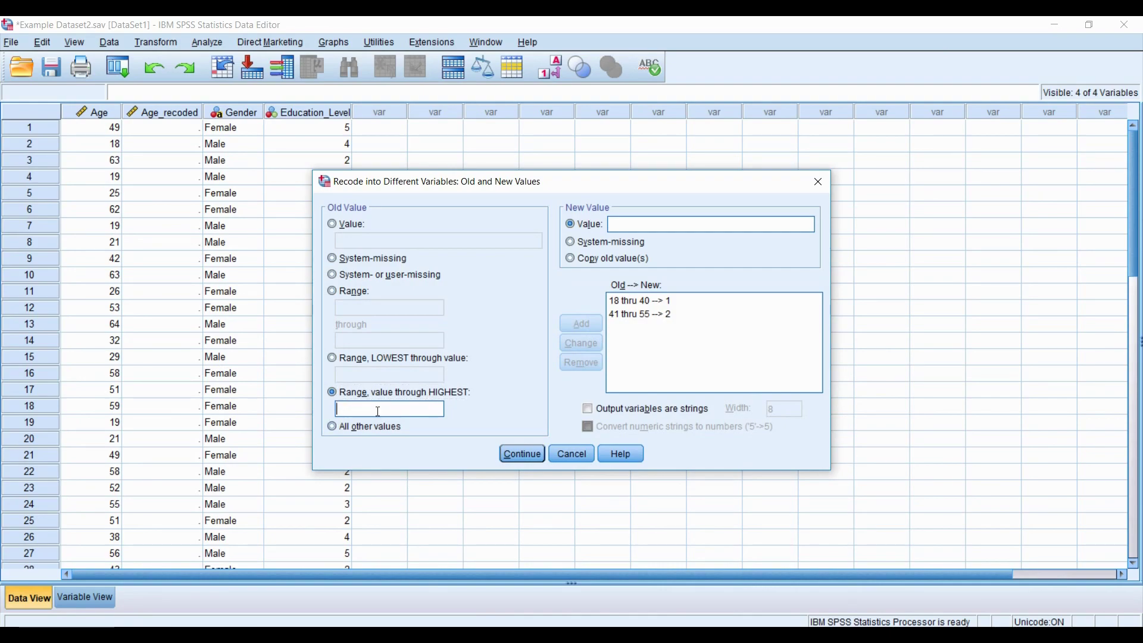
text(56)
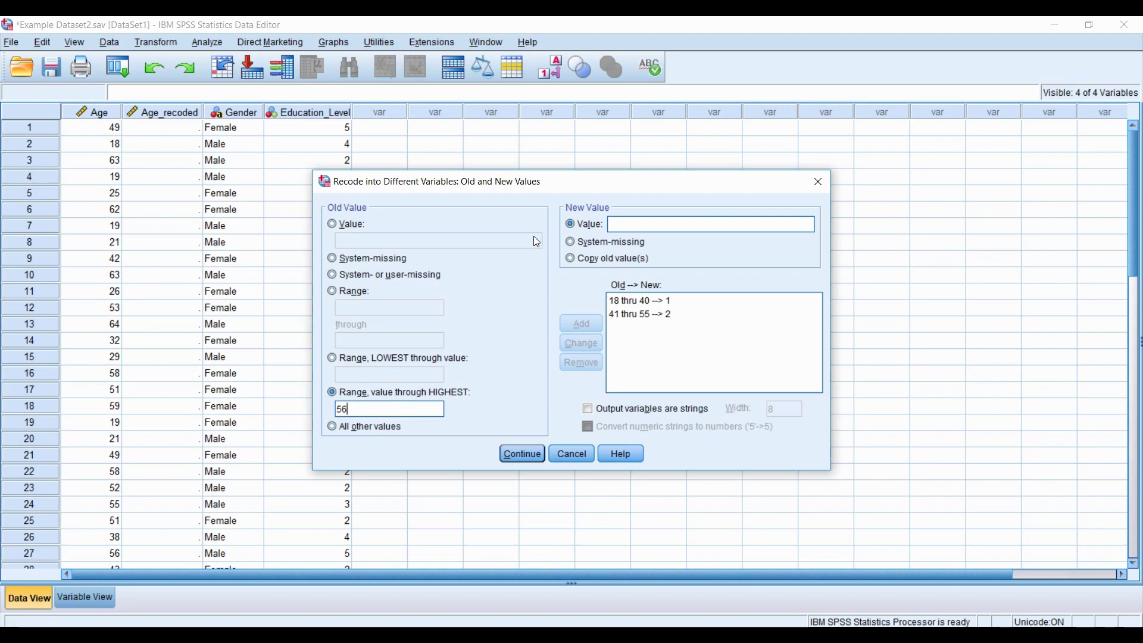
click(610, 225)
text(3)
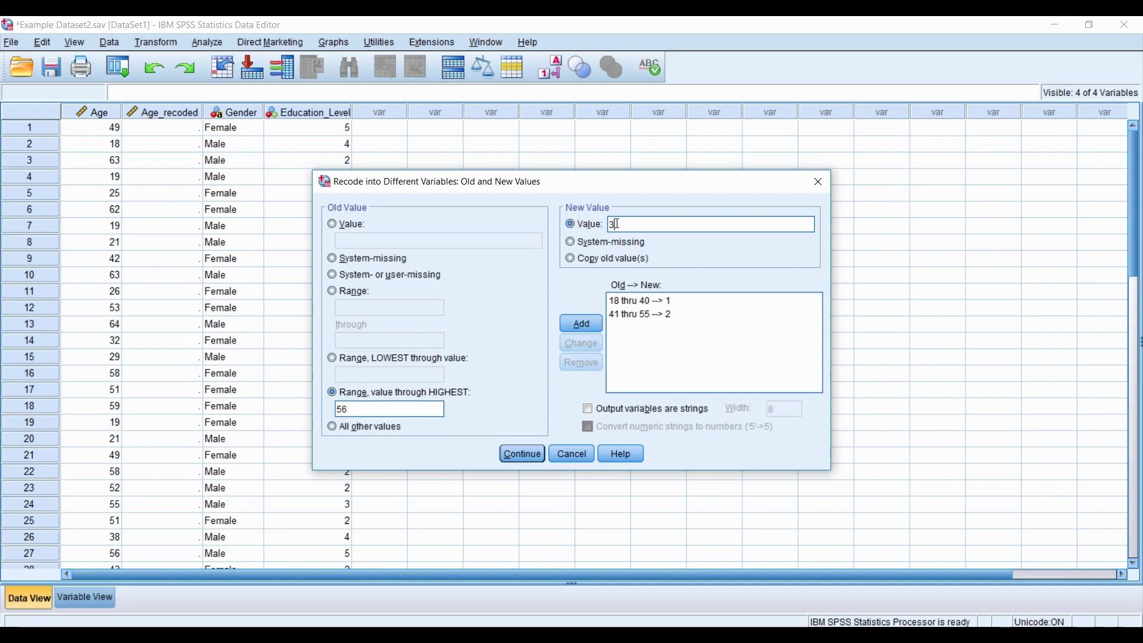
click(582, 321)
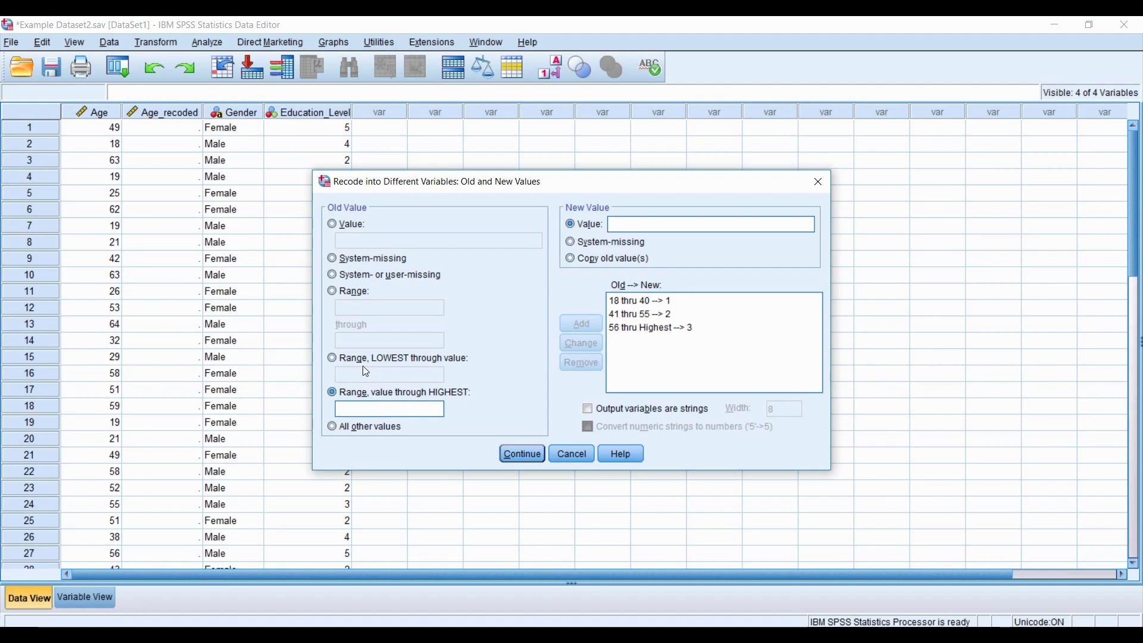
click(337, 360)
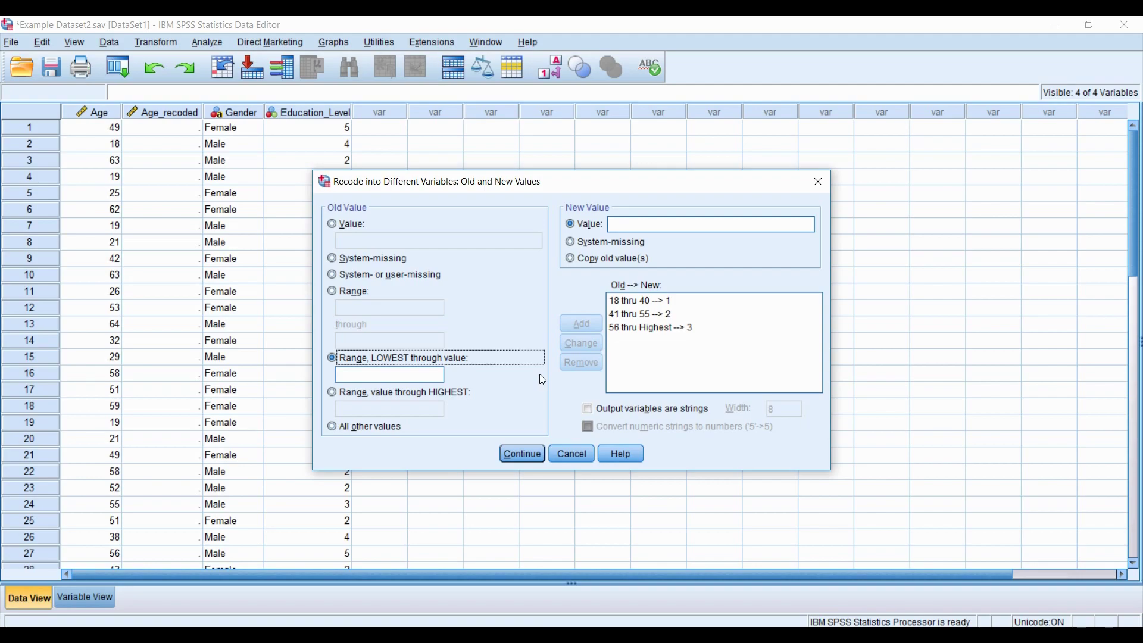
Run the recode so Age_recoded fills with group codes 1.00, 2.00 and 3.00
click(515, 460)
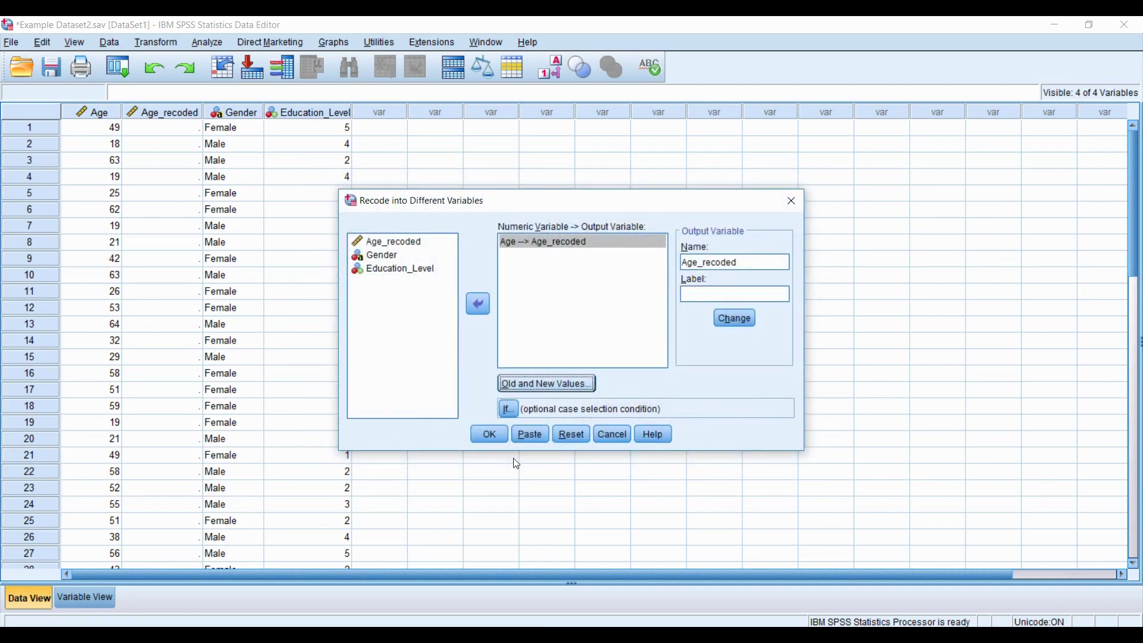
click(485, 436)
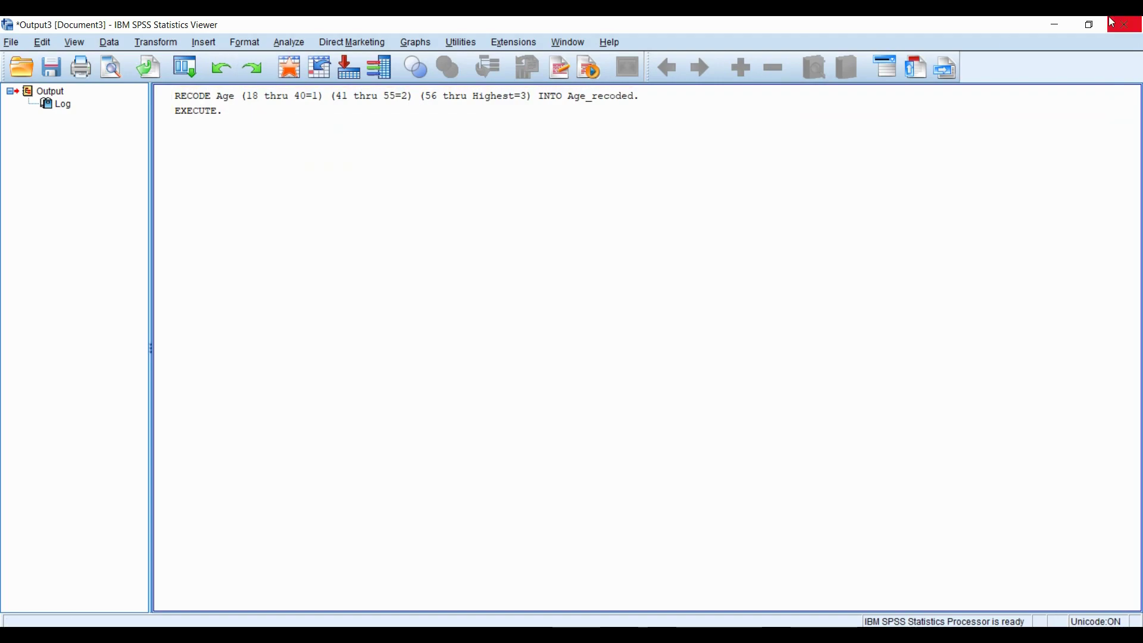
click(1054, 24)
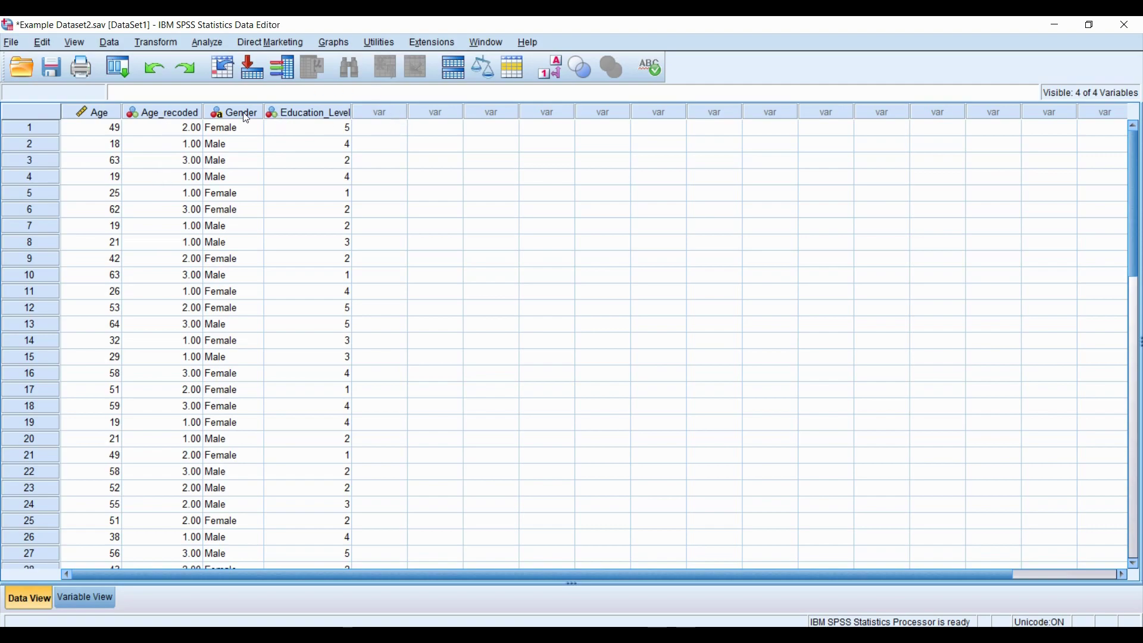
In Variable View, set Age_recoded's decimals to 0
click(86, 598)
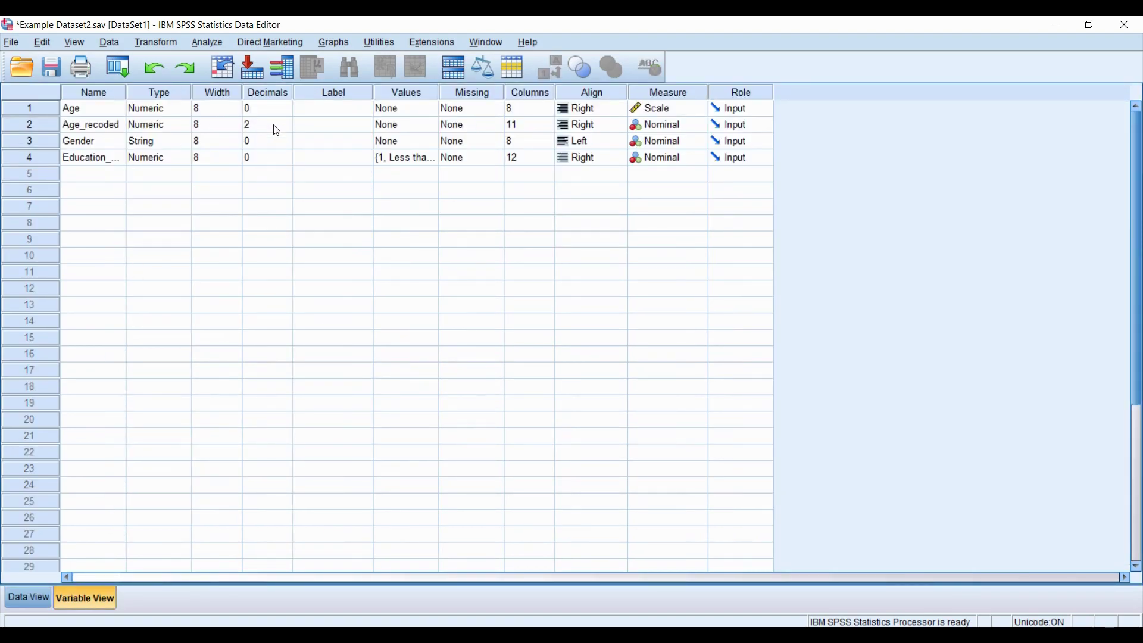
click(290, 132)
click(290, 130)
click(290, 130)
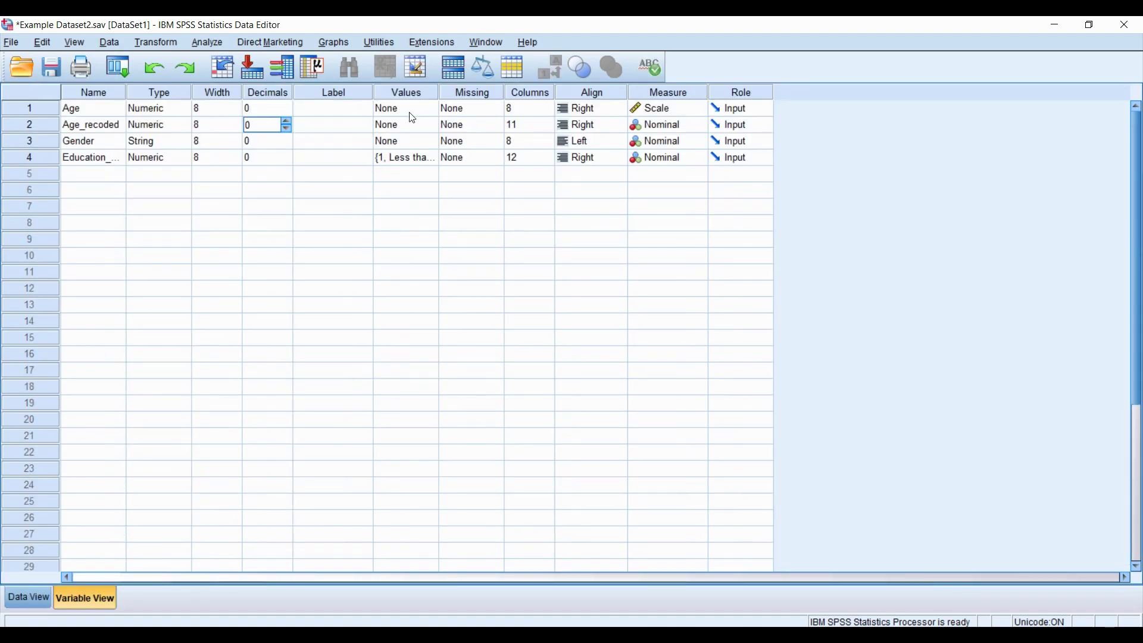
Give Age_recoded the value labels 1 = 18-40, 2 = 41-55 and 3 = 56+
double_click(427, 128)
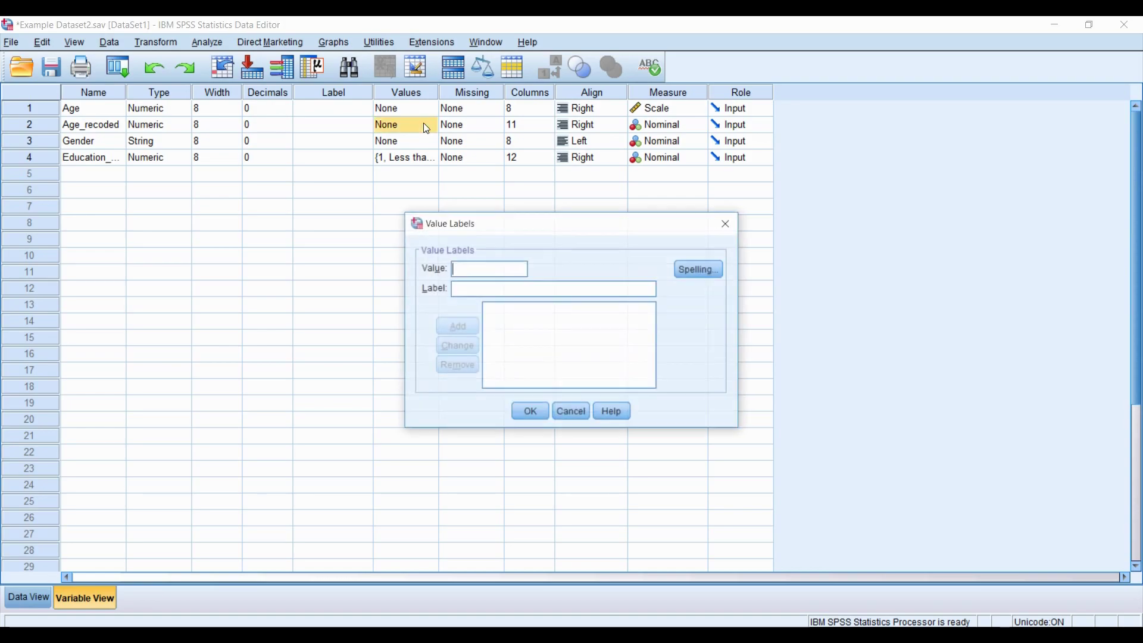
text(1)
click(472, 288)
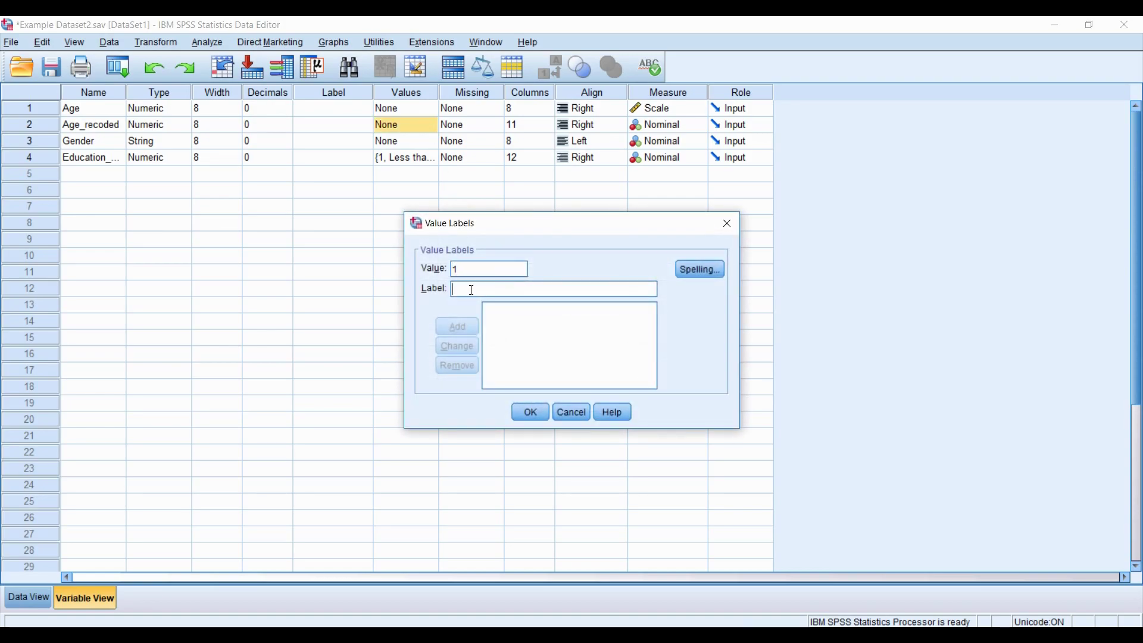
text(18-)
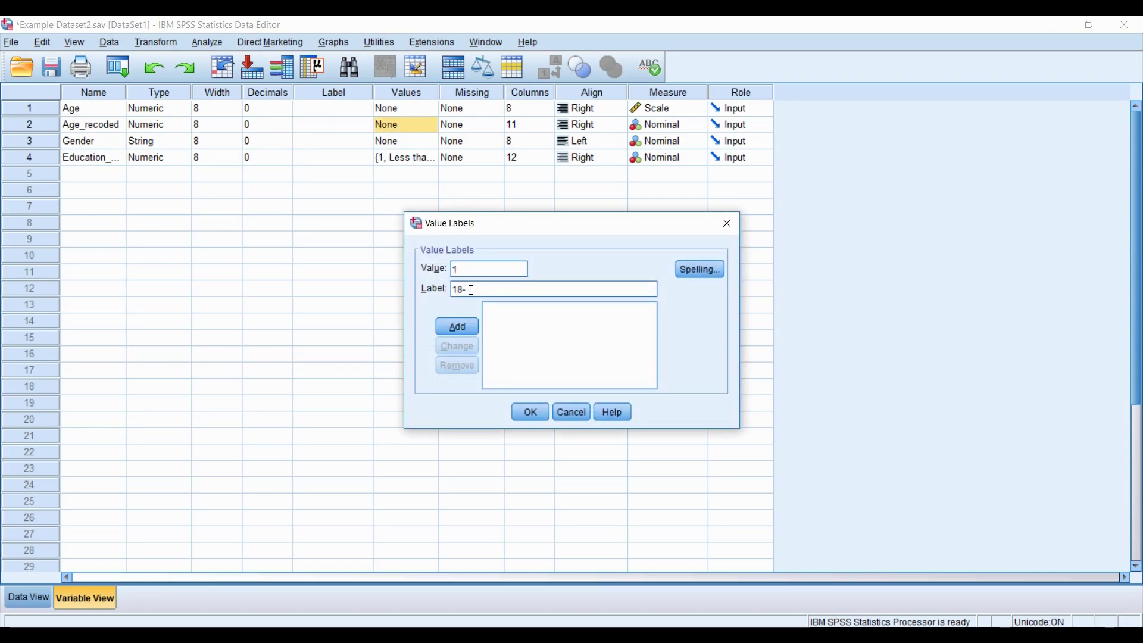
text(40)
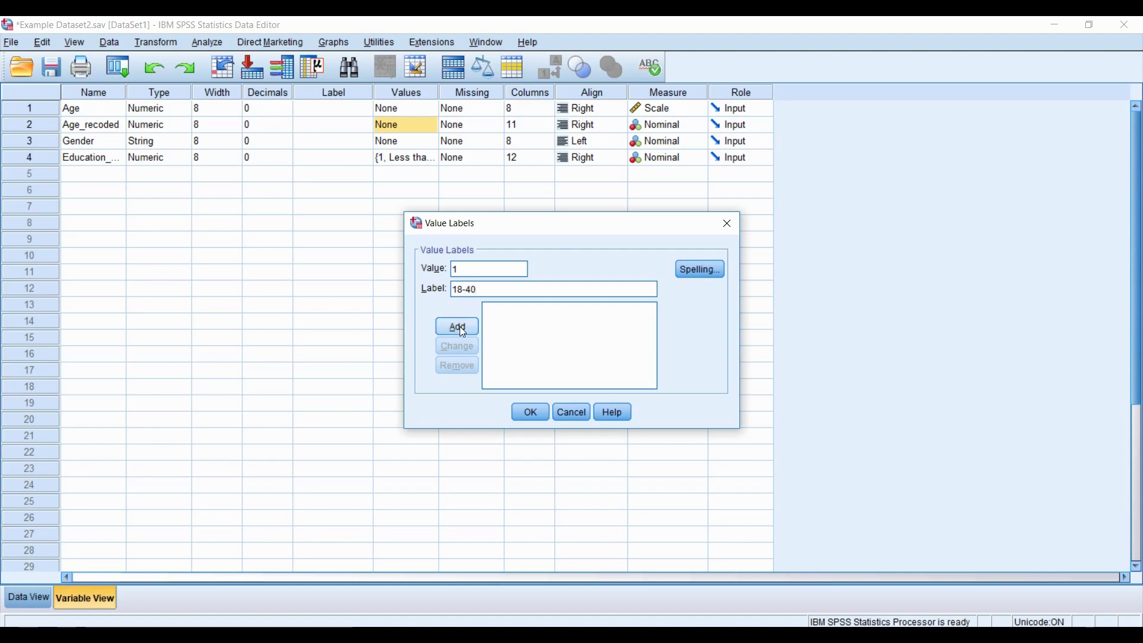
click(460, 326)
text(2)
click(474, 290)
text(41-)
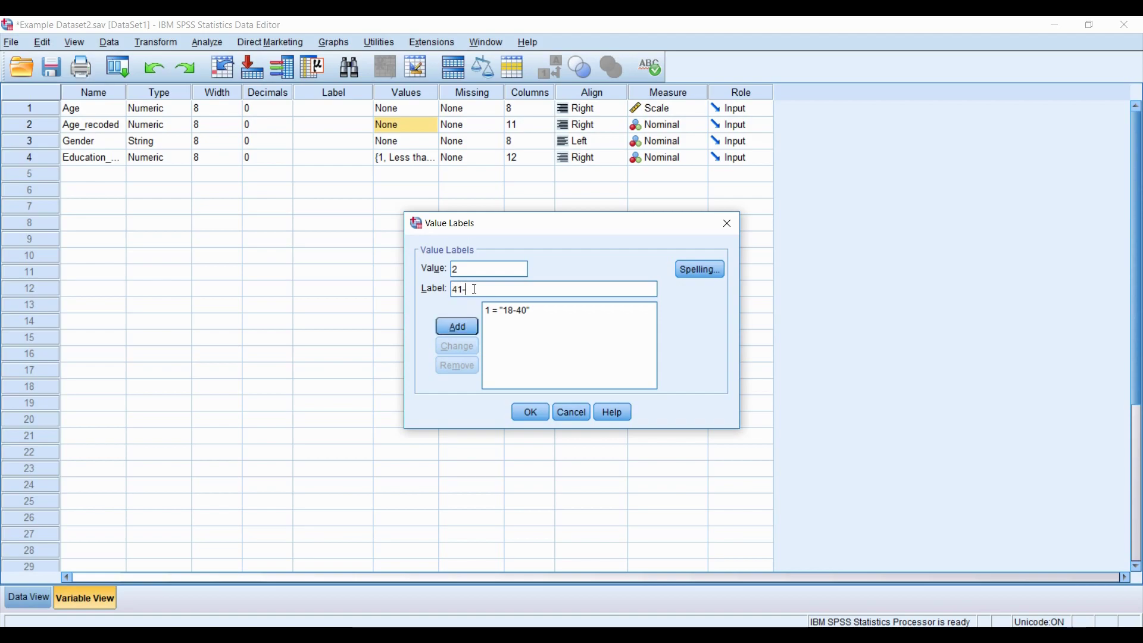
text(55)
click(467, 328)
text(3)
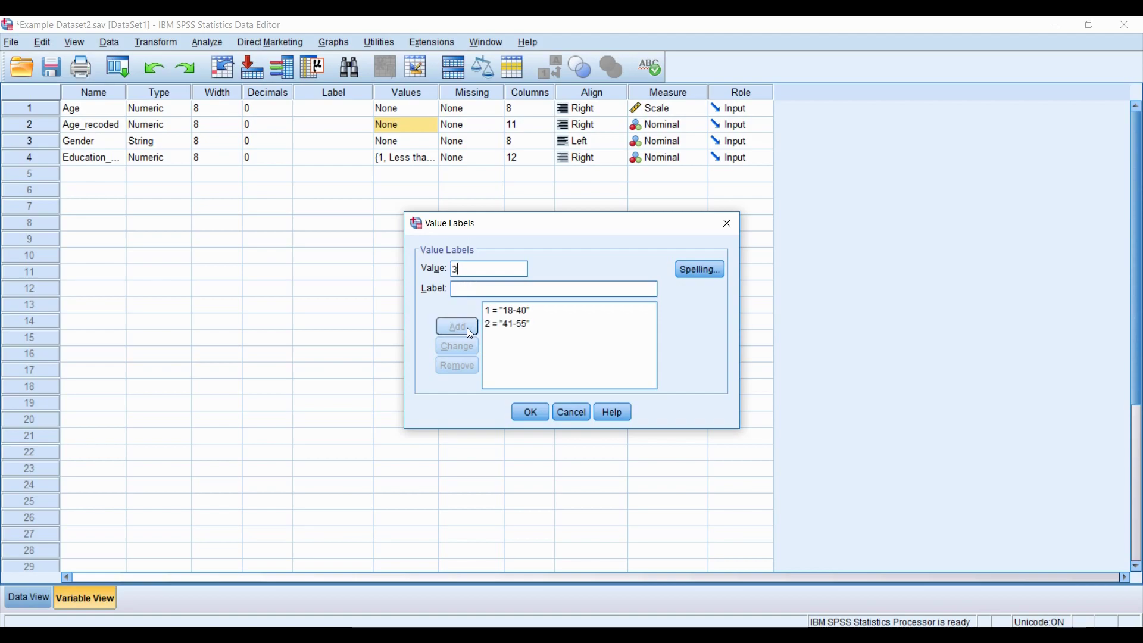
click(477, 290)
text(56+)
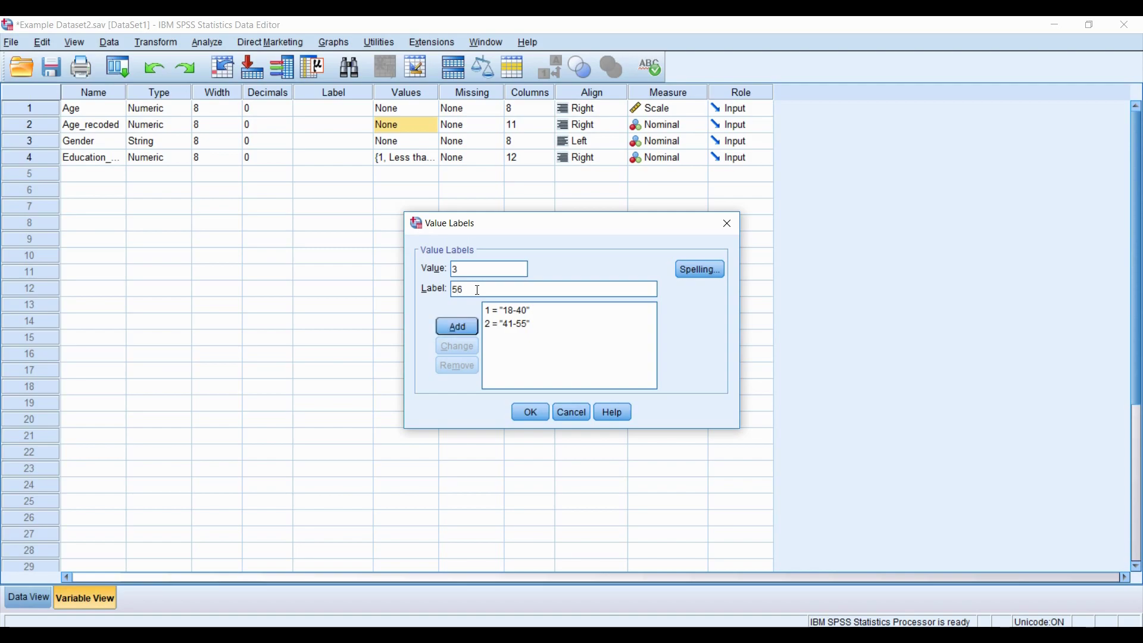
click(457, 328)
click(531, 414)
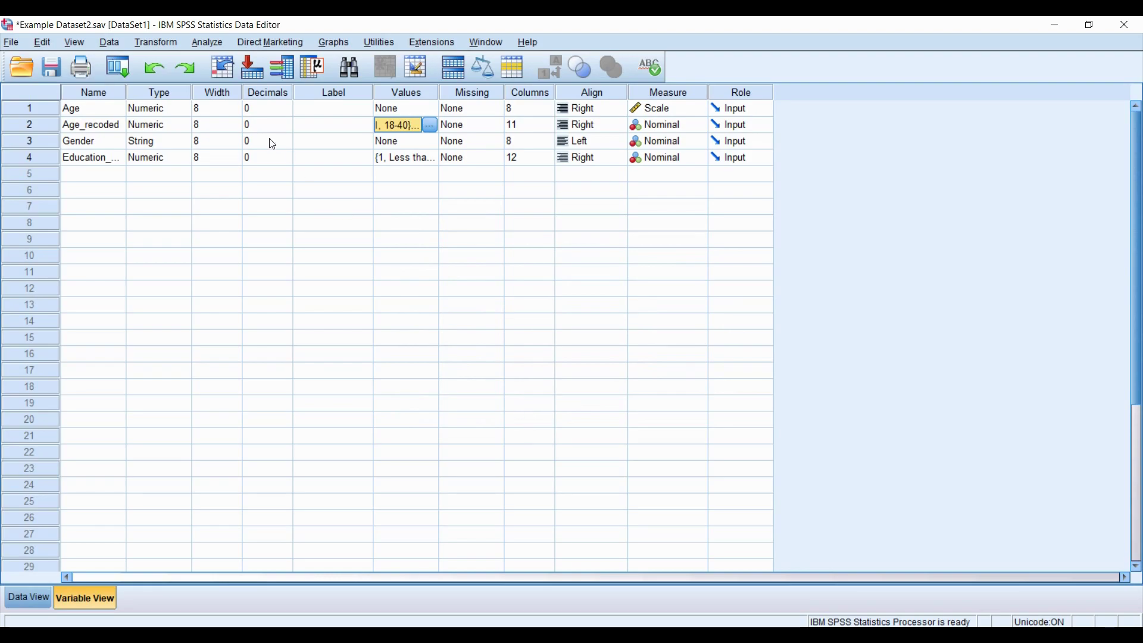
Set up a Crosstabs with Age_recoded in rows and Education_Level in columns
click(204, 41)
mouse_move(260, 79)
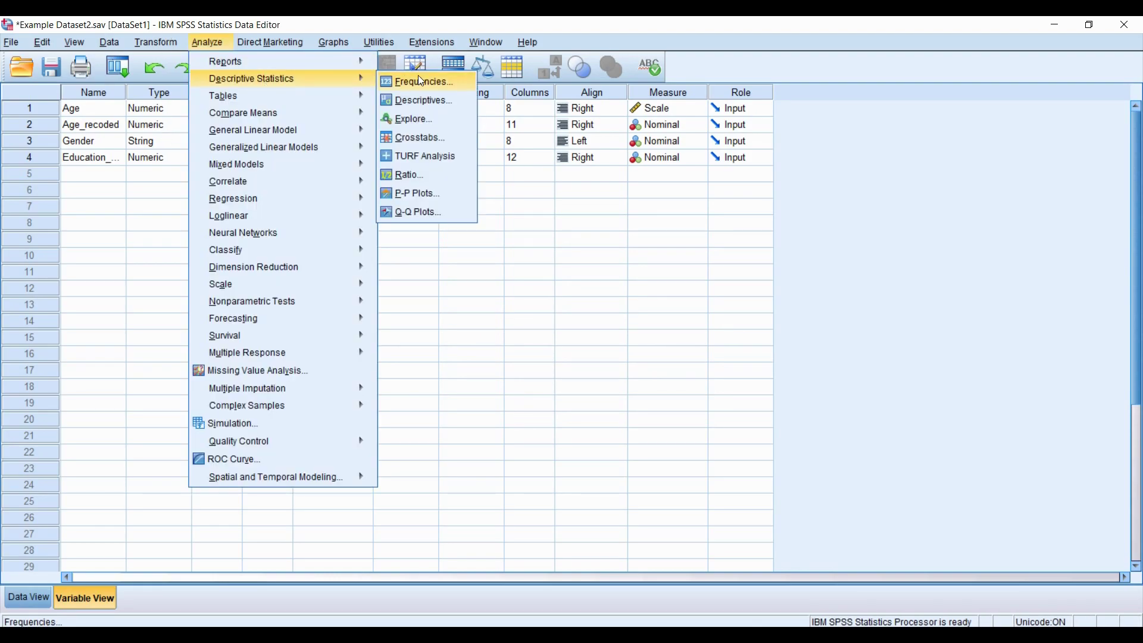
click(421, 145)
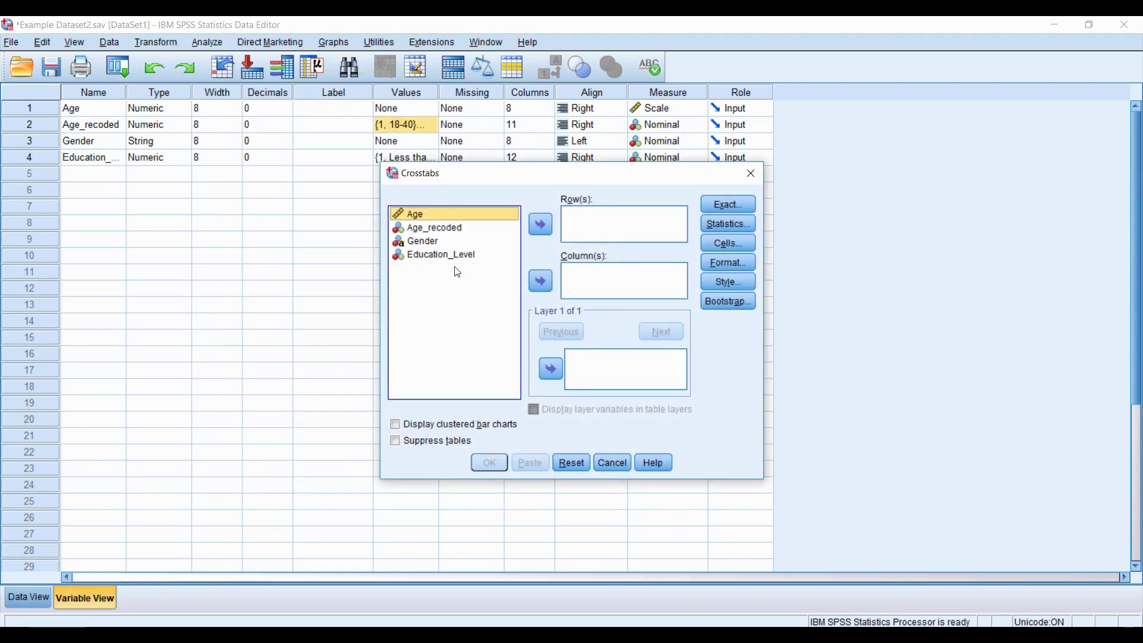
click(451, 240)
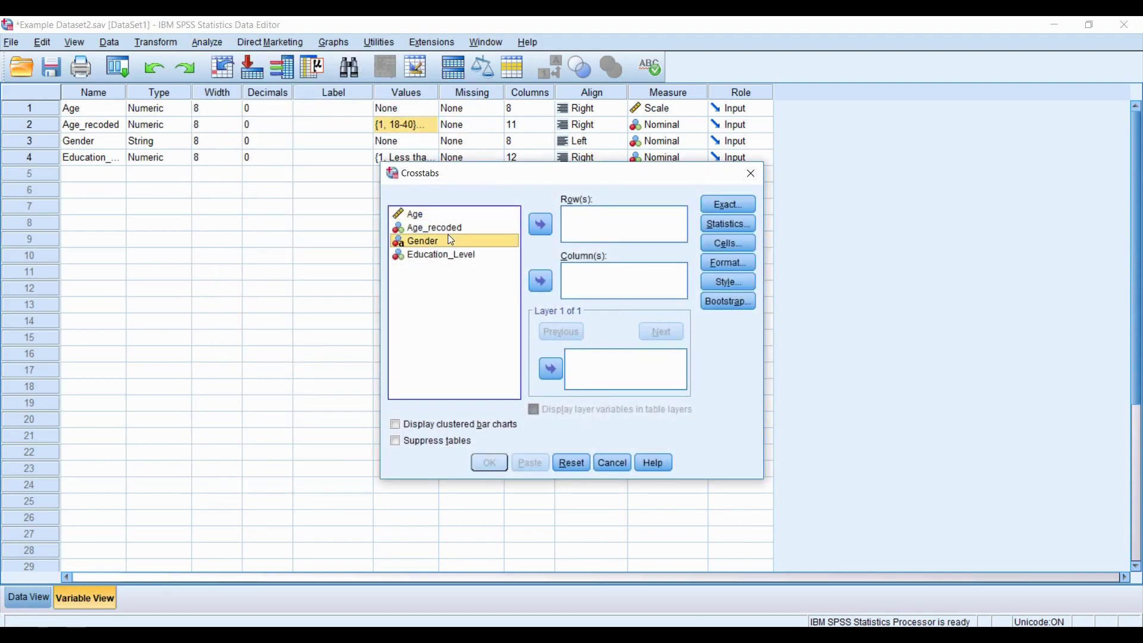
click(483, 227)
click(541, 225)
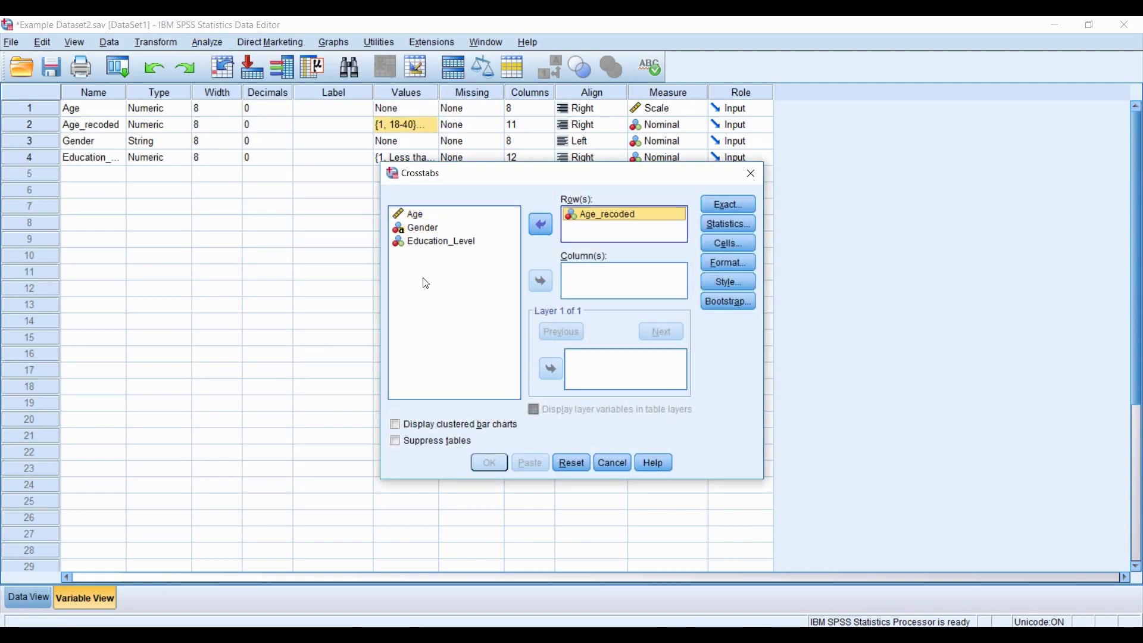
click(426, 243)
click(541, 282)
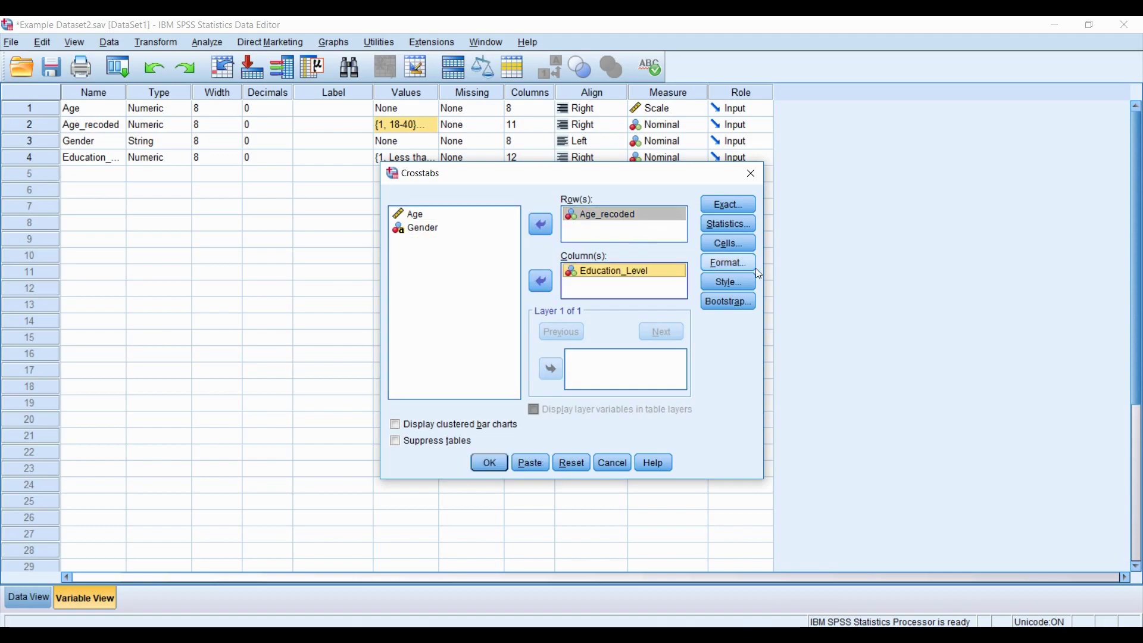
Turn on row percentages in the cell display and run the crosstabulation
click(738, 245)
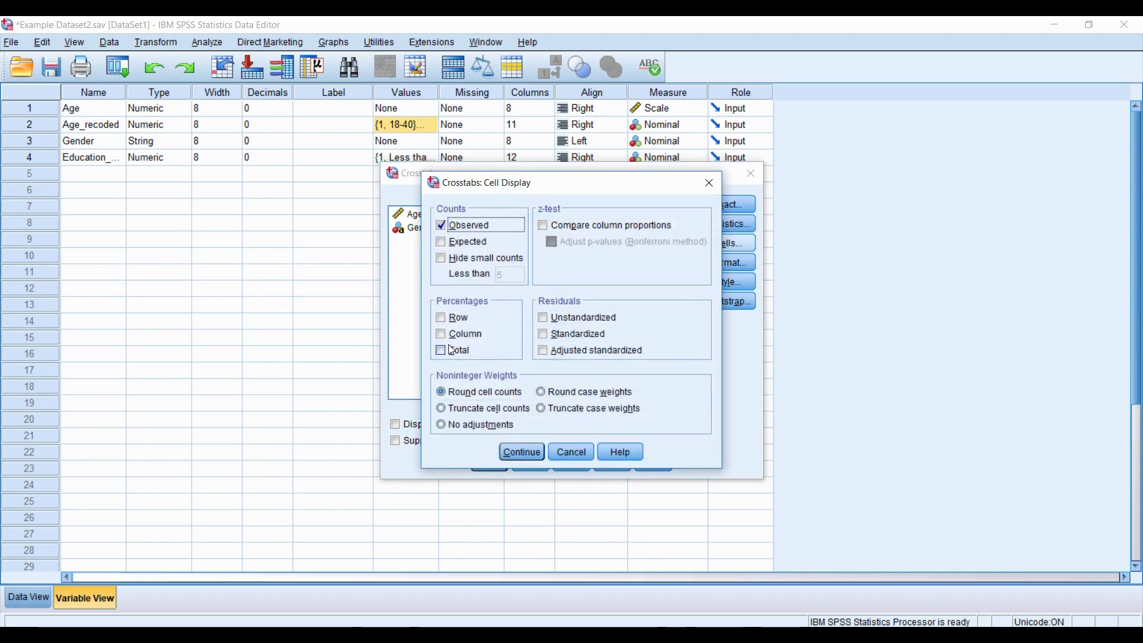
click(441, 318)
click(517, 463)
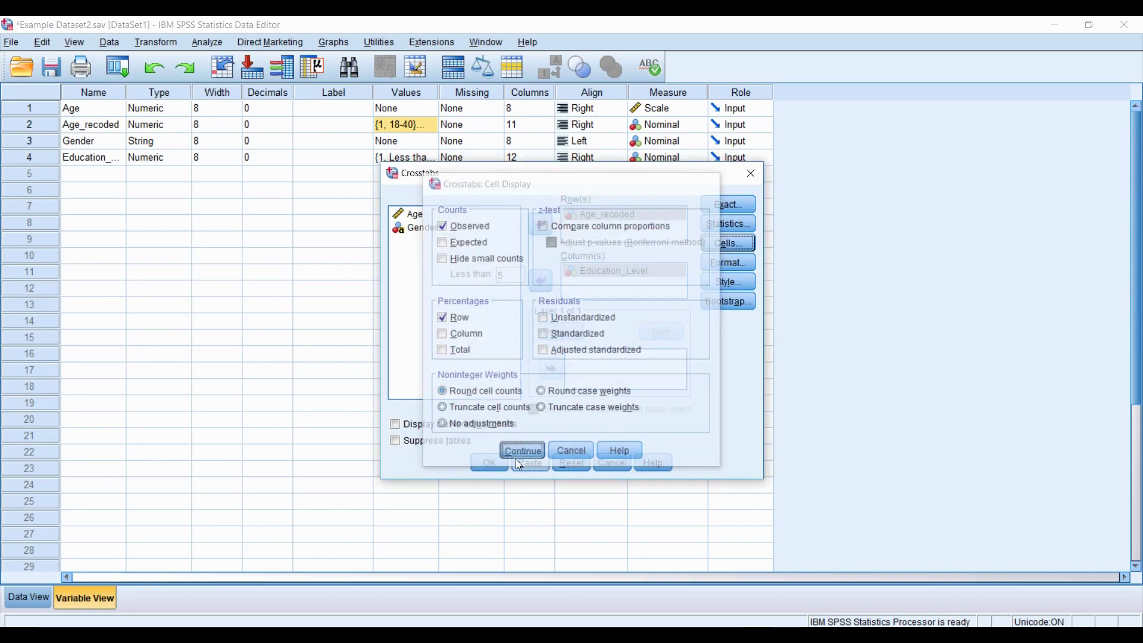
click(489, 463)
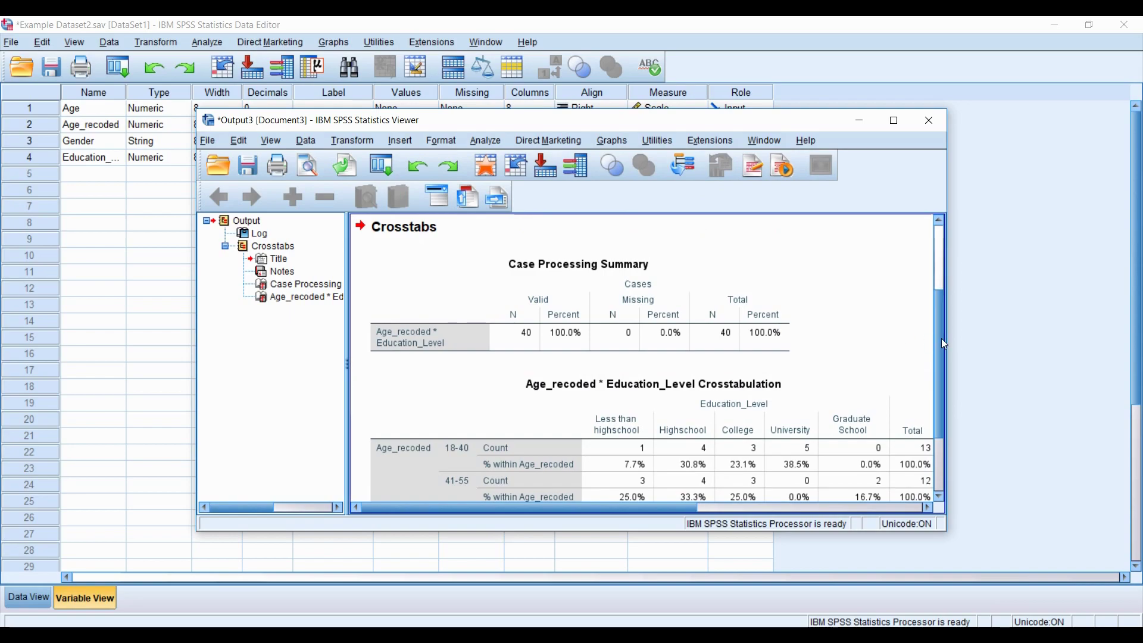
drag(939, 338, 938, 402)
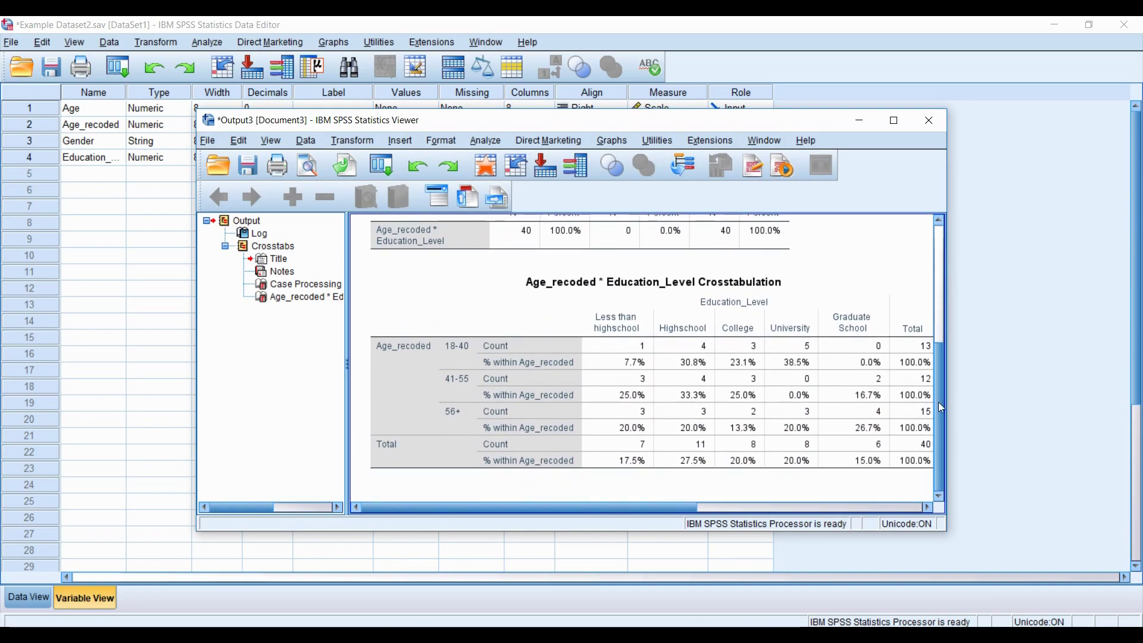
click(538, 361)
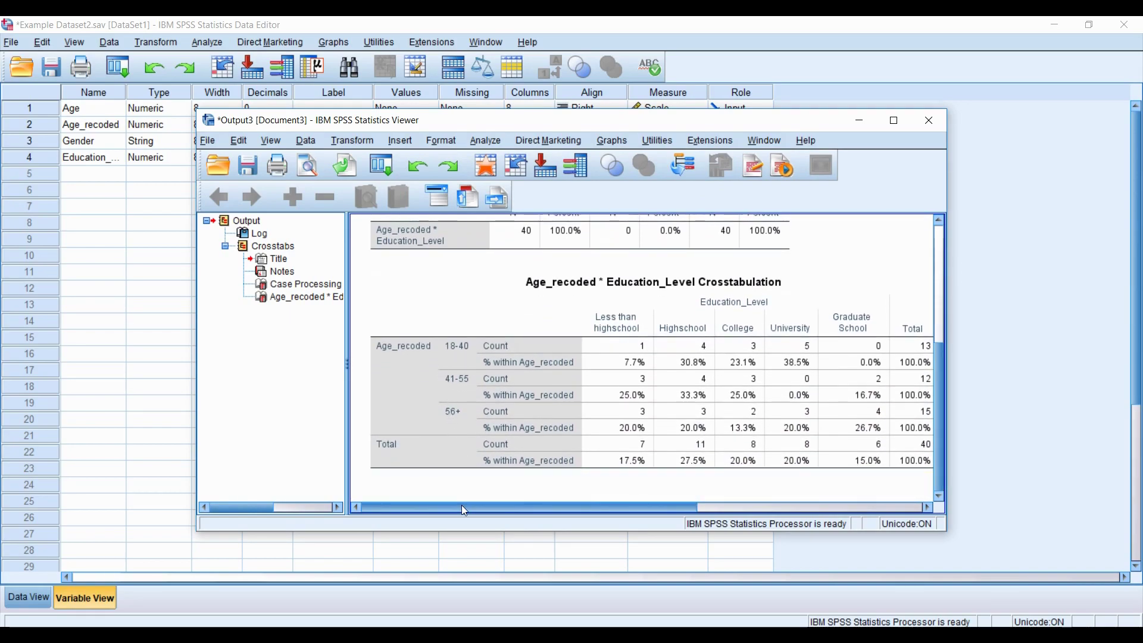
drag(462, 505, 497, 509)
click(566, 385)
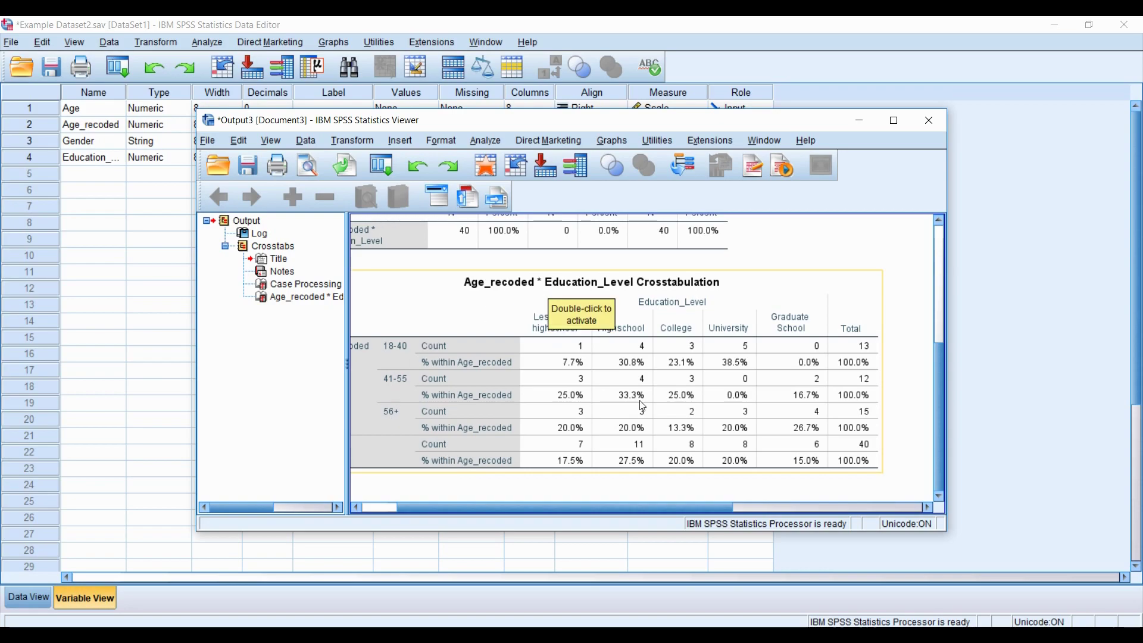
click(267, 396)
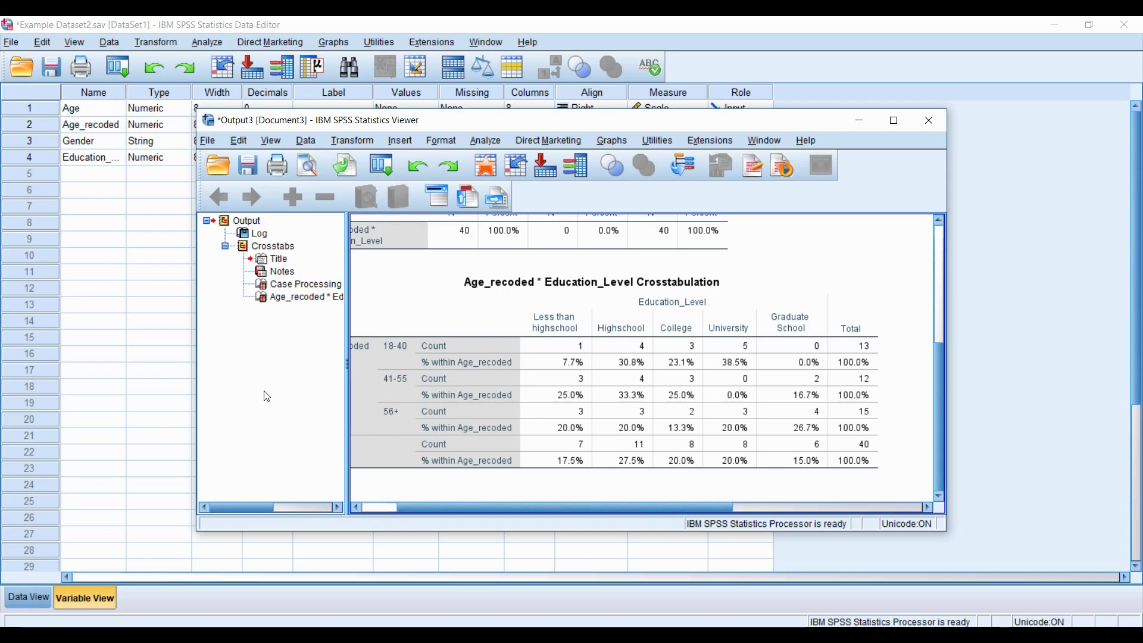
mouse_move(531, 635)
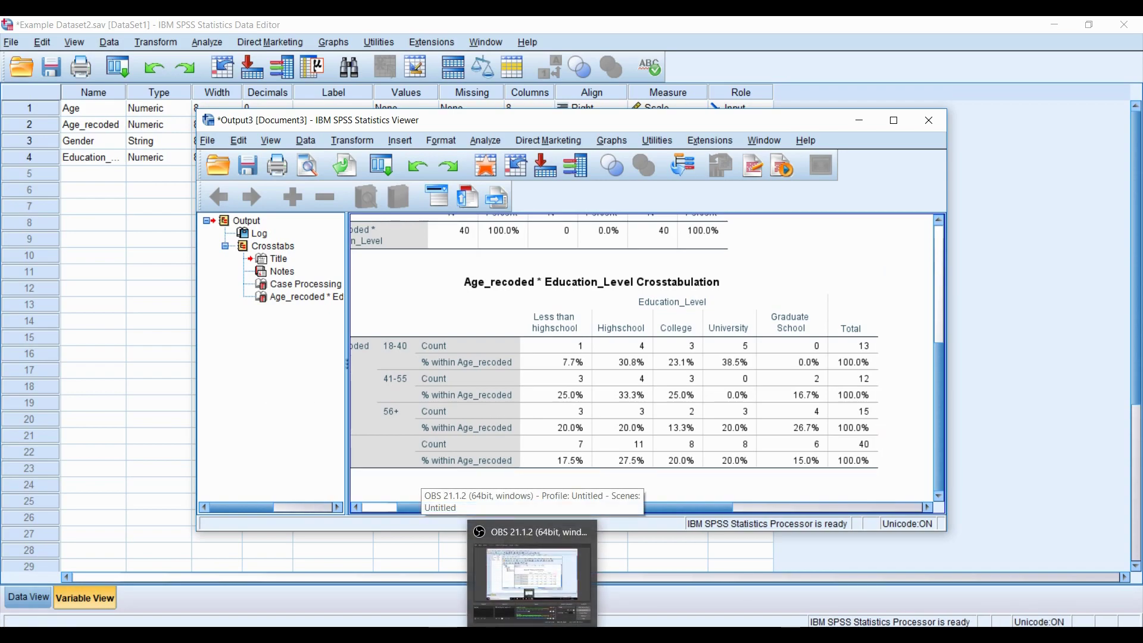